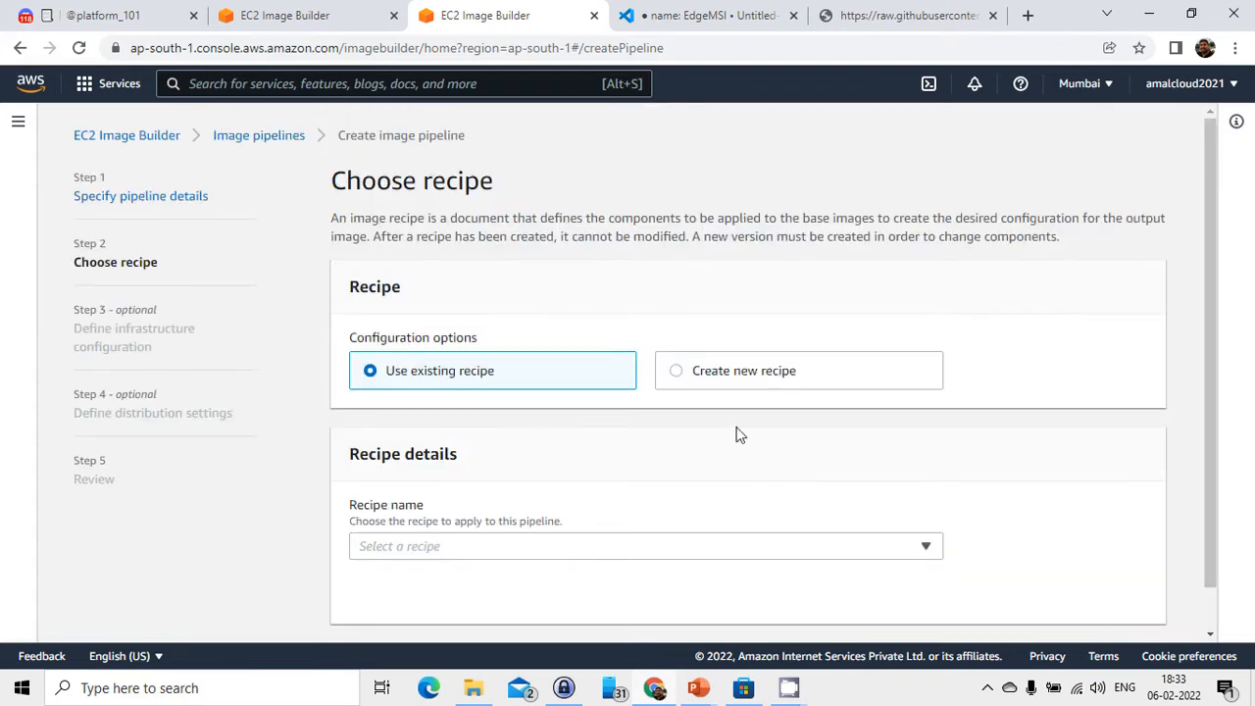
Choose to create a new recipe for the pipeline, naming it Recipe with version 1.0.0
left_click(681, 377)
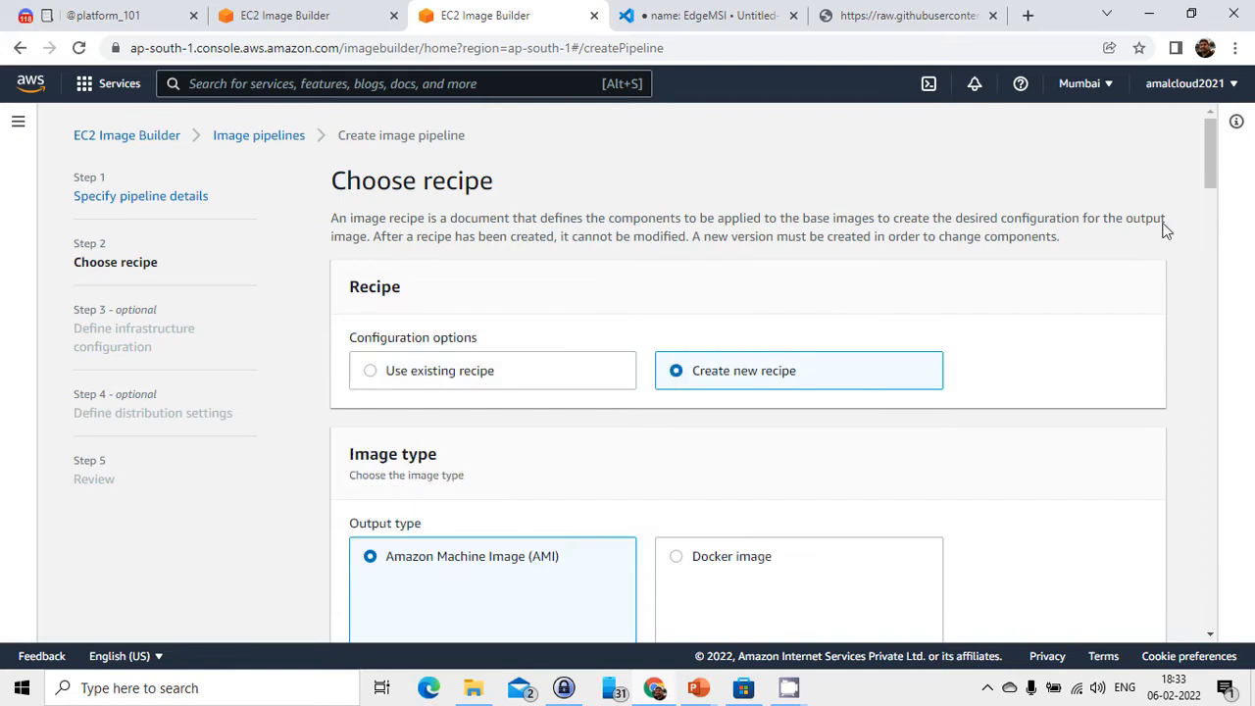
left_click_drag(1211, 167, 1216, 196)
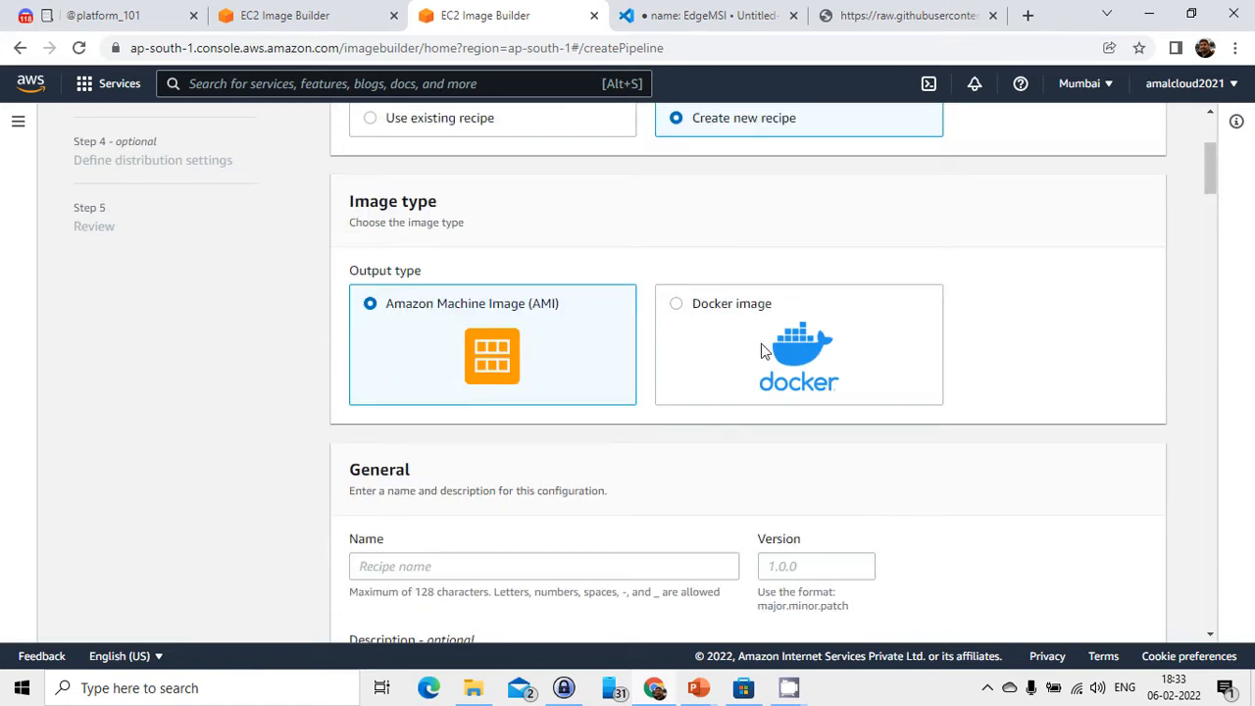
left_click(539, 568)
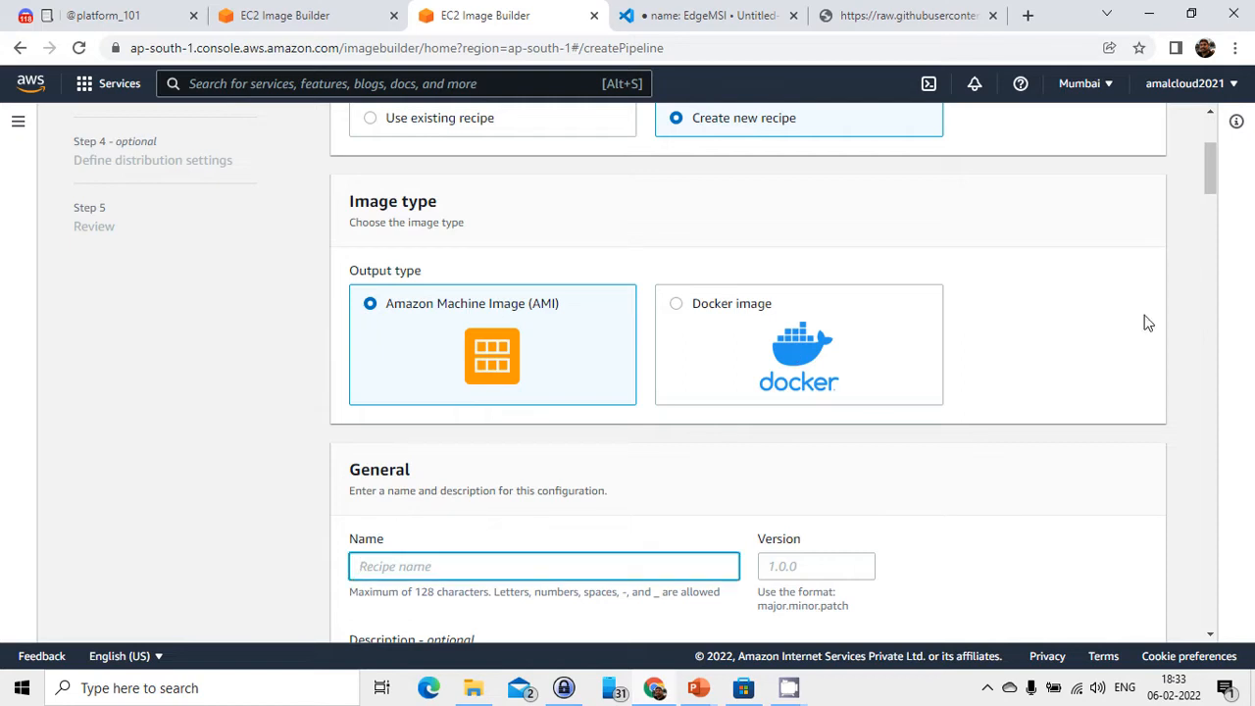
left_click_drag(1209, 174, 1216, 208)
scroll(1217, 208, "down", 3)
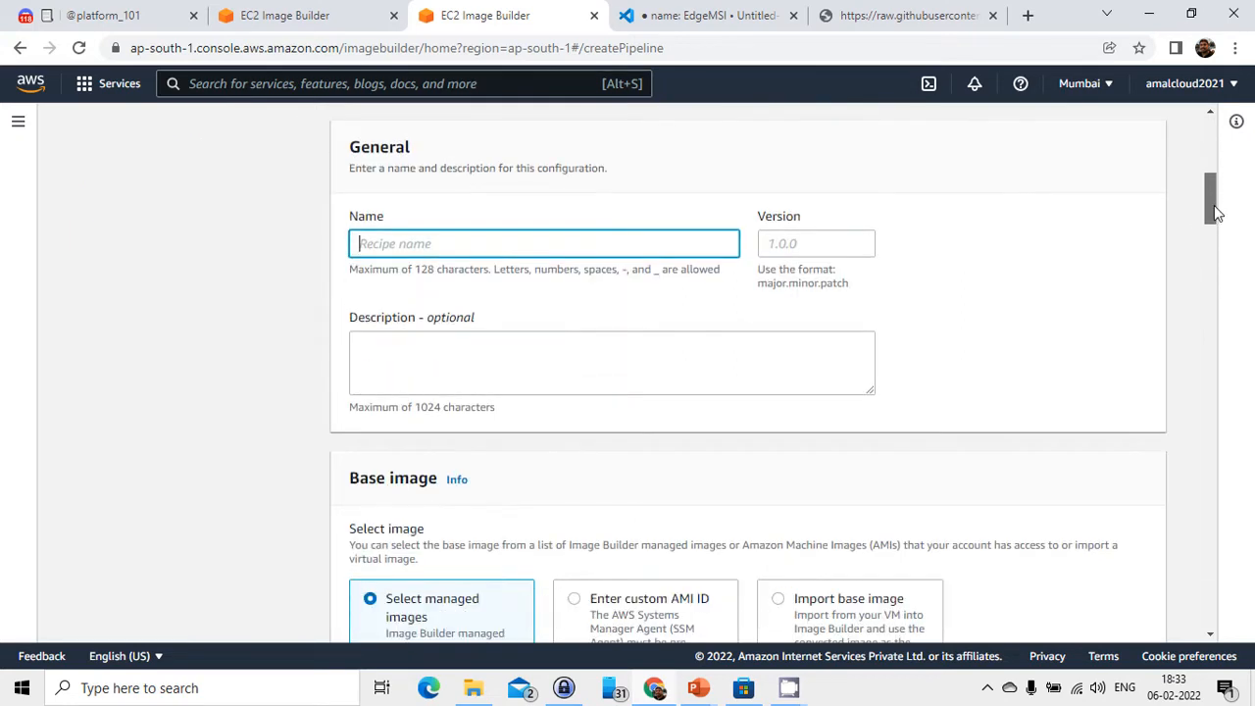
type("Recipe")
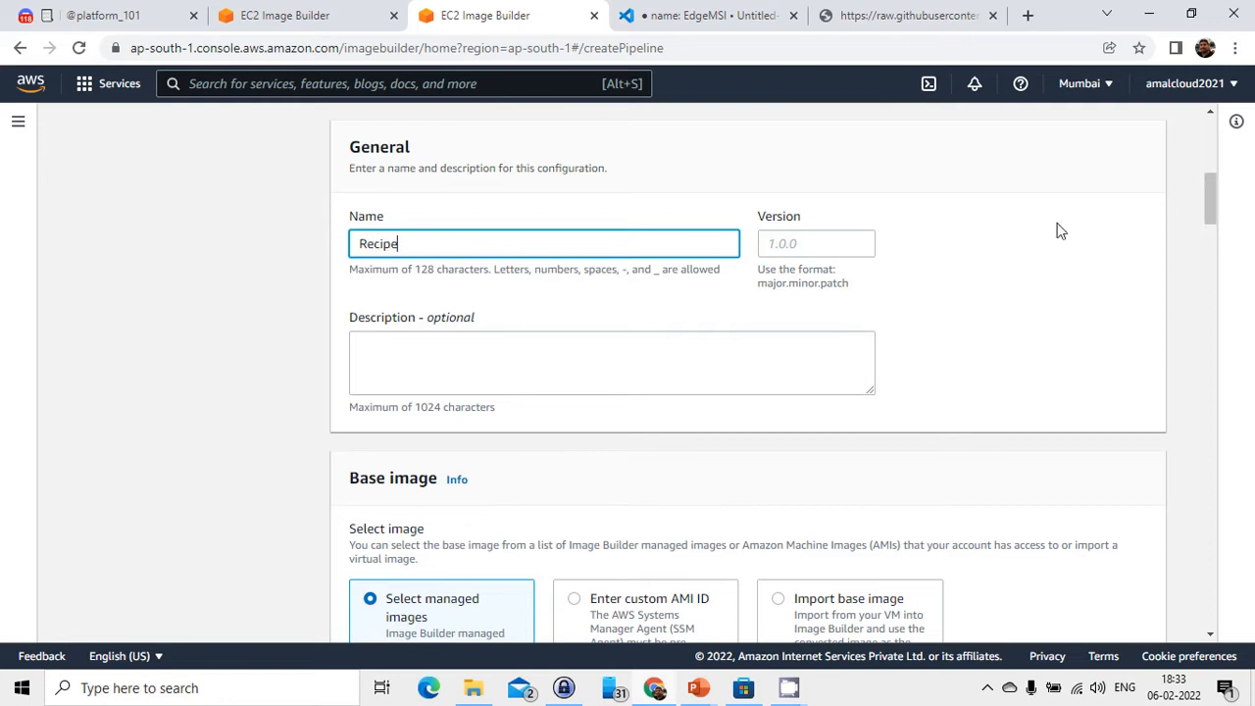
left_click(859, 242)
type("1.0.0")
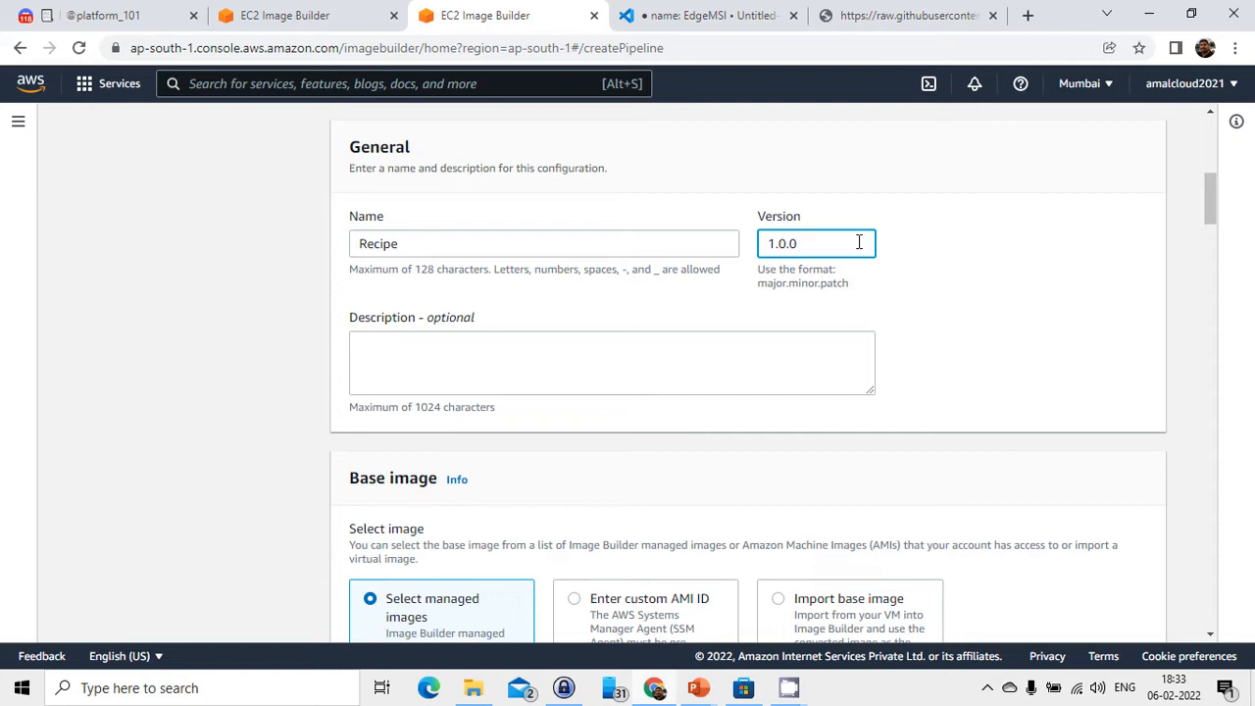
Set the base image operating system to Windows and choose the Windows Server 2016 English Full Base x86 image
left_click_drag(1214, 199, 1216, 263)
left_click(642, 302)
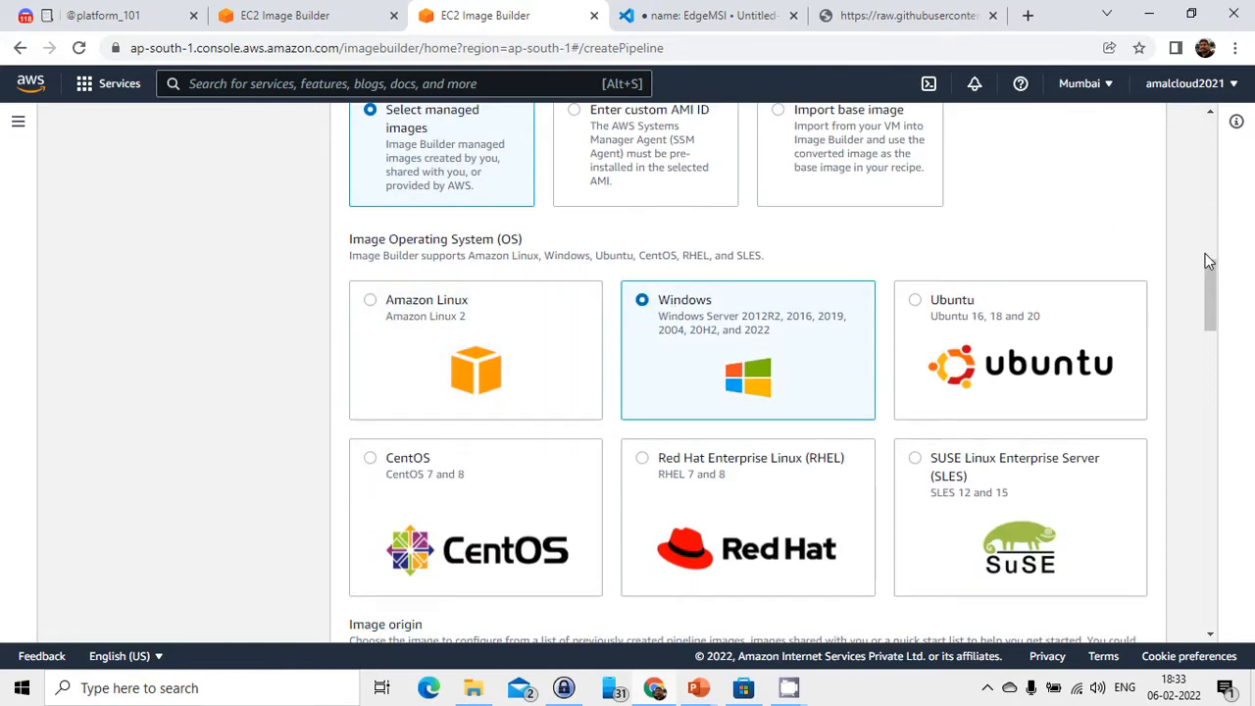
scroll(1212, 294, "up", 5)
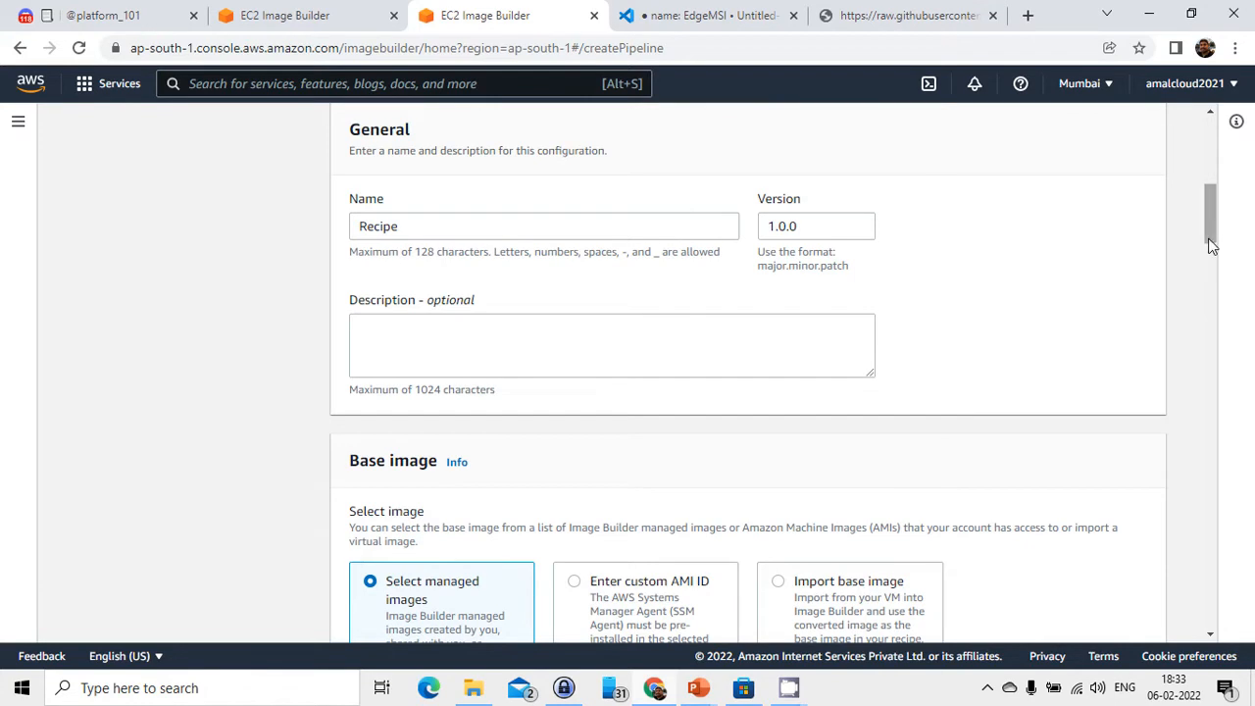
scroll(1217, 330, "down", 8)
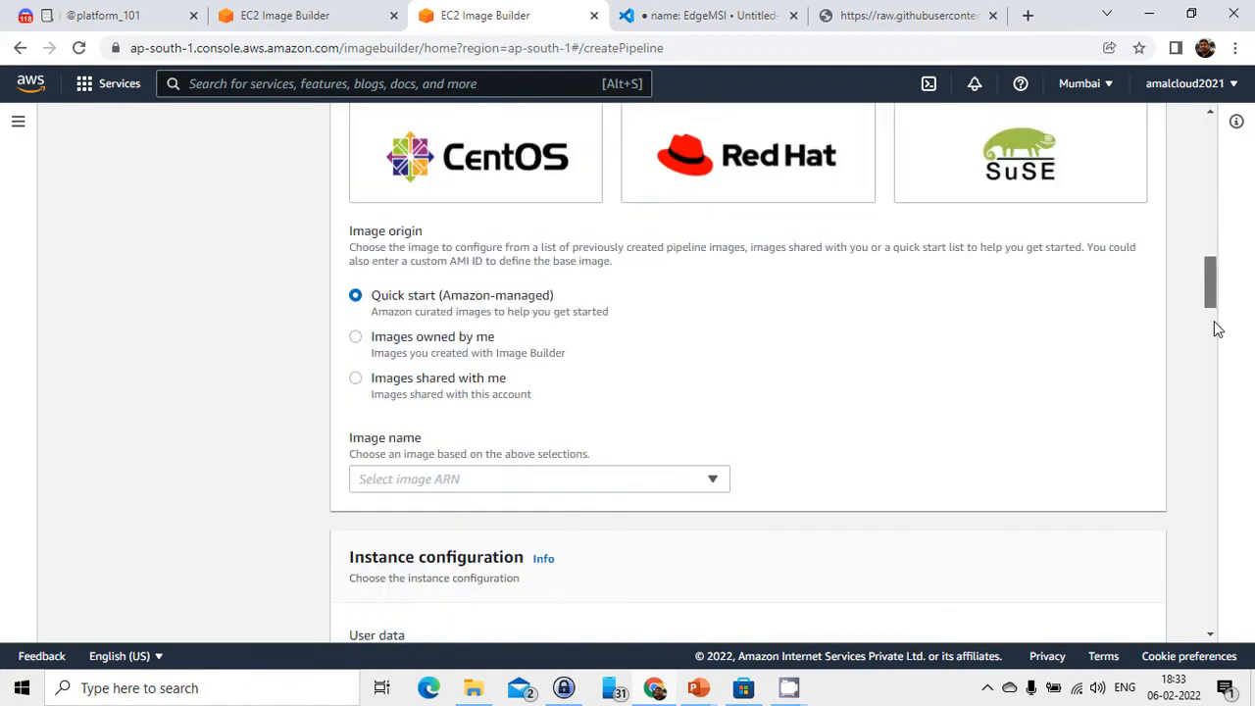
left_click(616, 479)
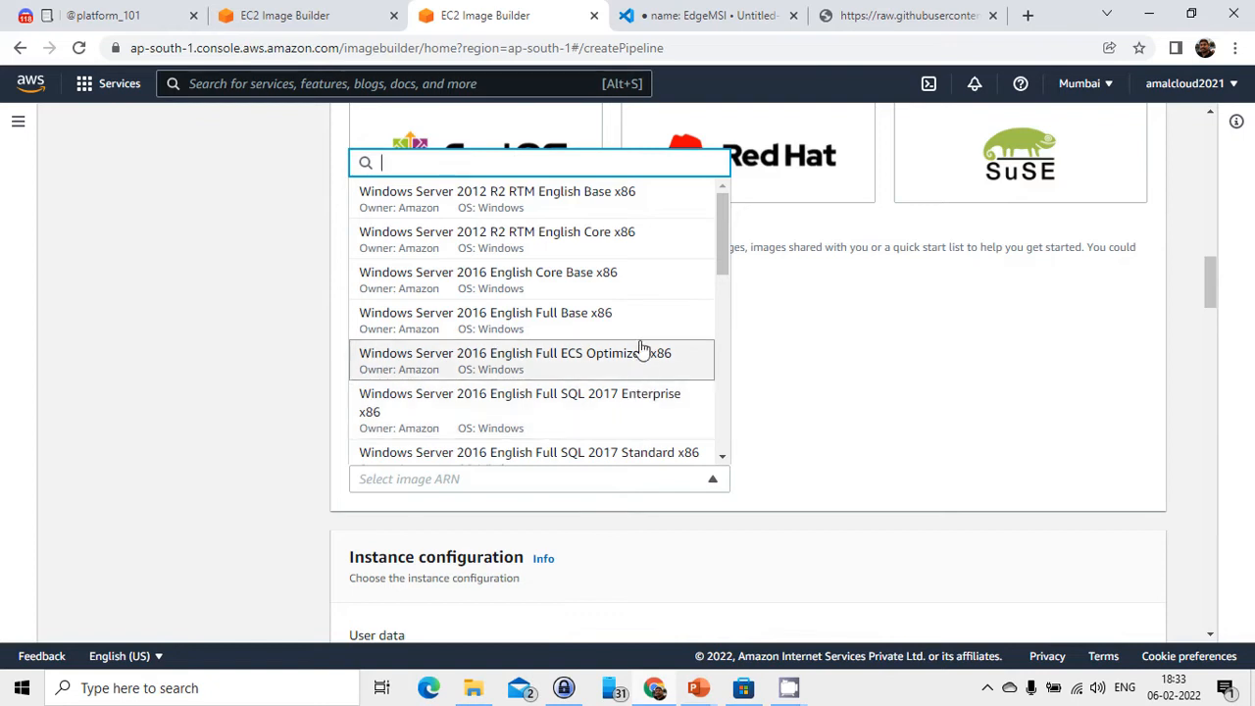
left_click(703, 333)
Set the recipe's working directory path to C:/temp
left_click_drag(1212, 277, 1213, 354)
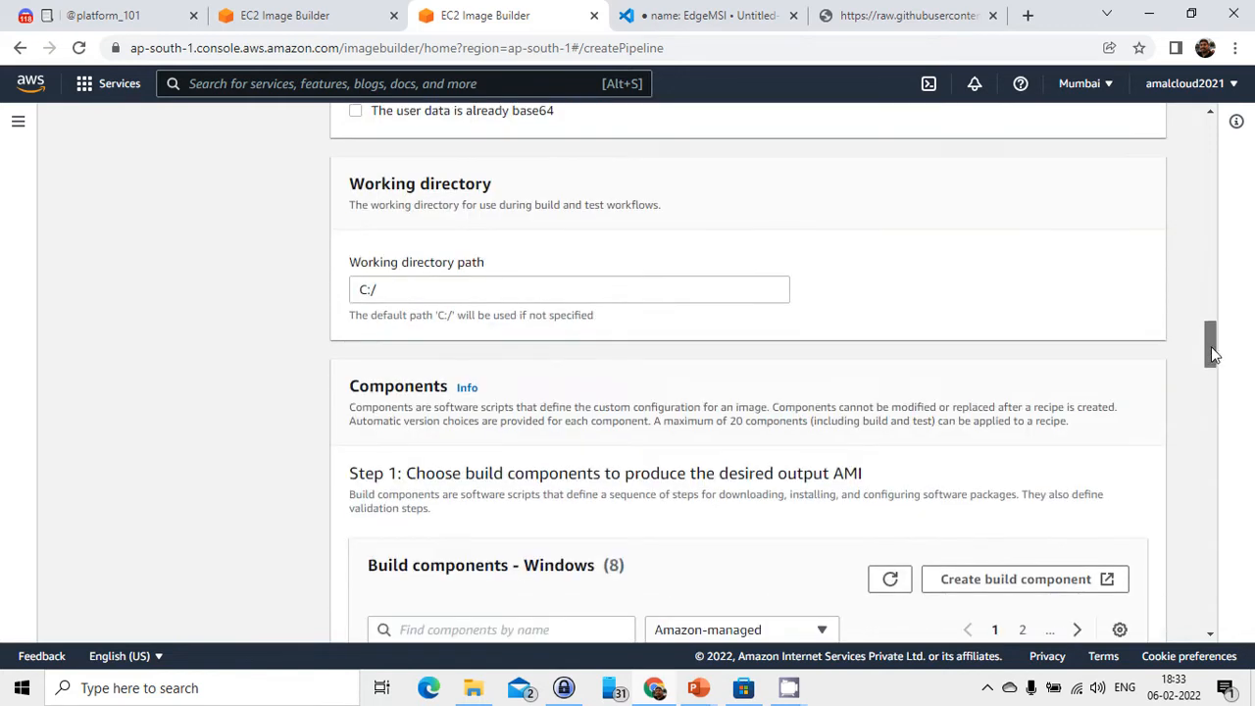
left_click(609, 288)
type("C:/temp")
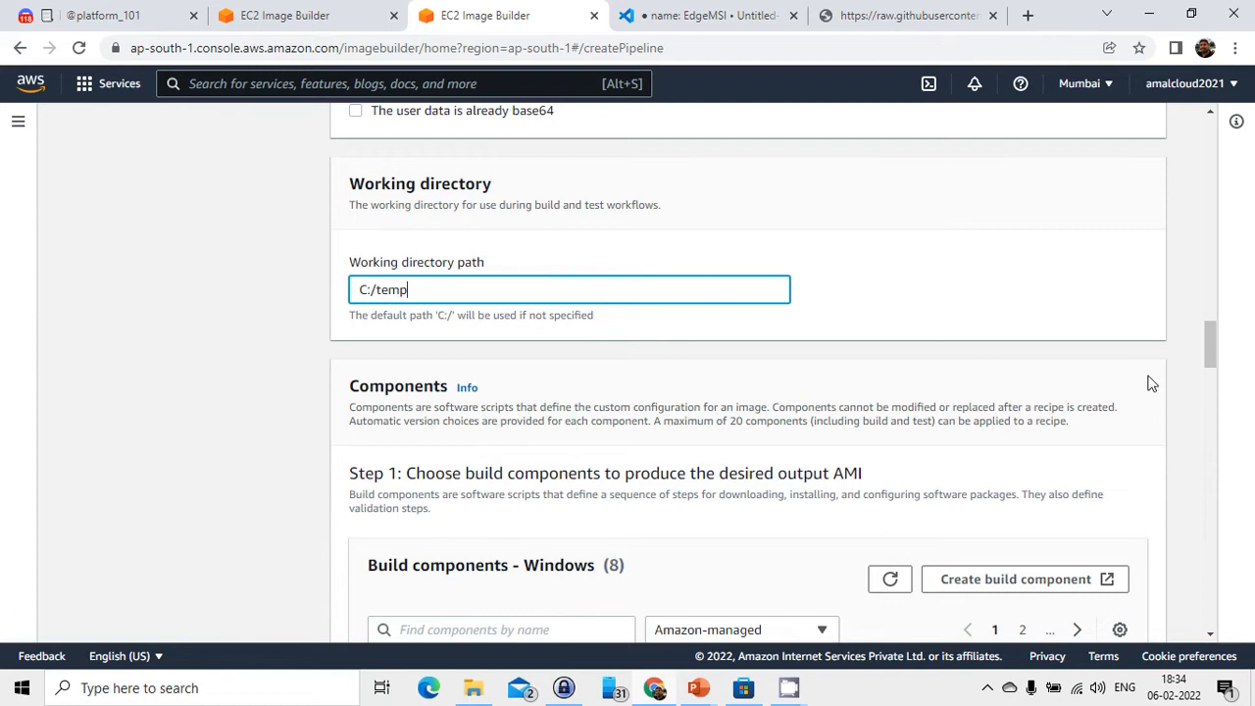
Open the build component creation page and examine the component type, operating system, compatible OS versions, KMS key, name and version settings
left_click_drag(1208, 344, 1211, 390)
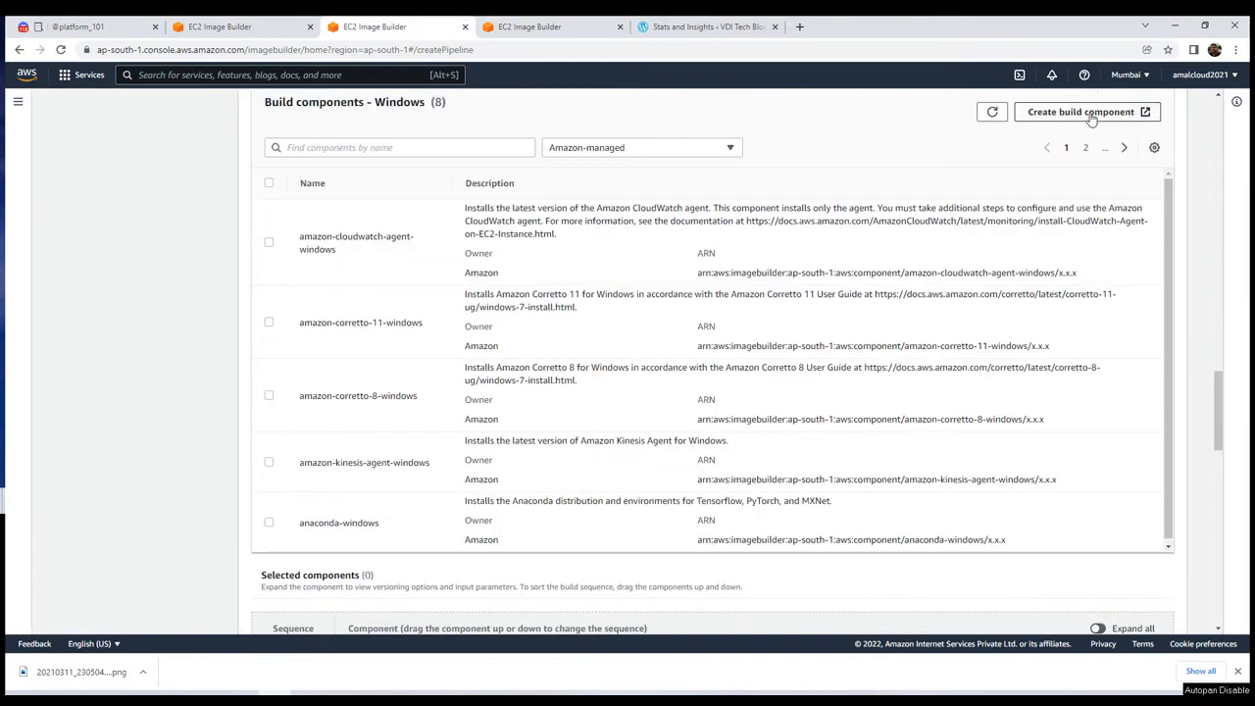
left_click(530, 27)
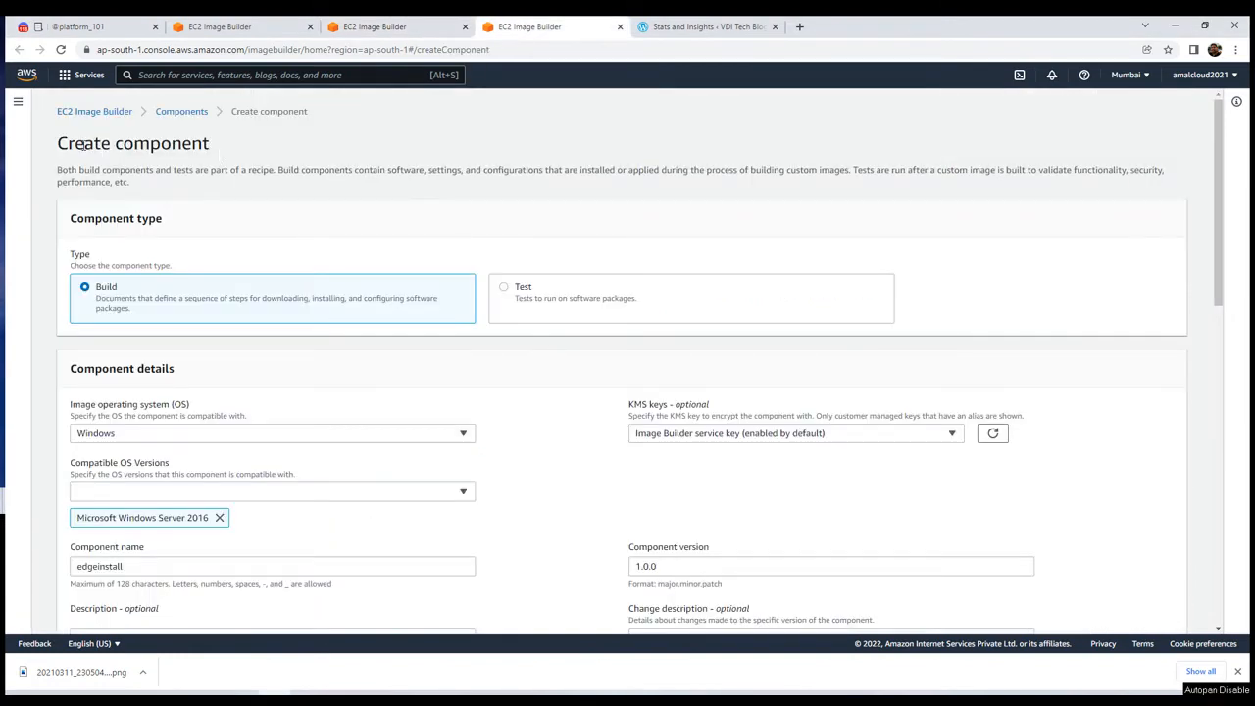
left_click_drag(63, 143, 220, 151)
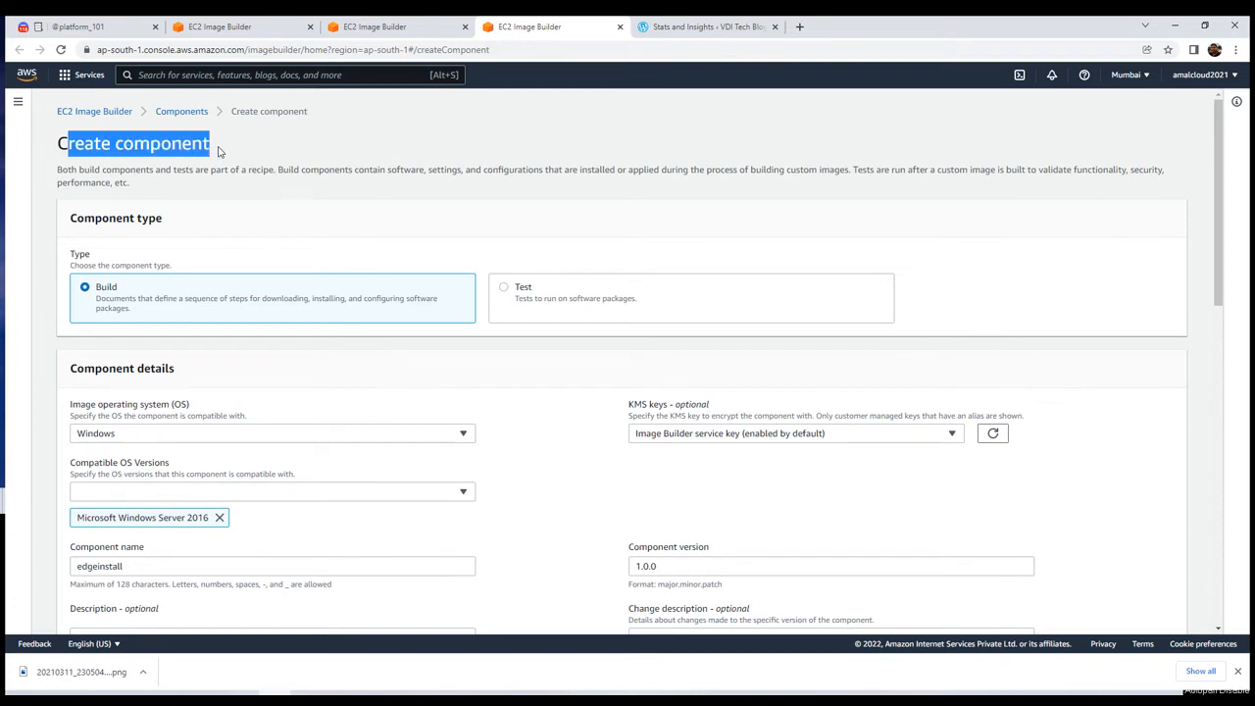
left_click(220, 151)
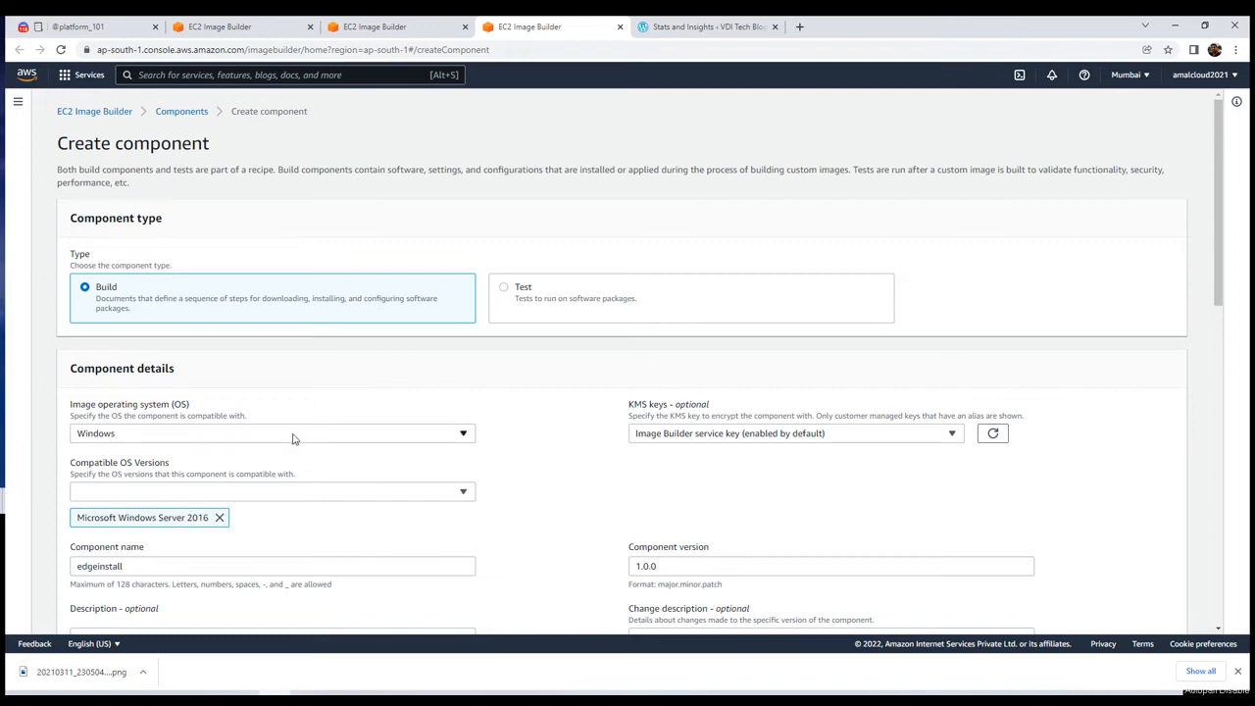
scroll(275, 369, "down", 1)
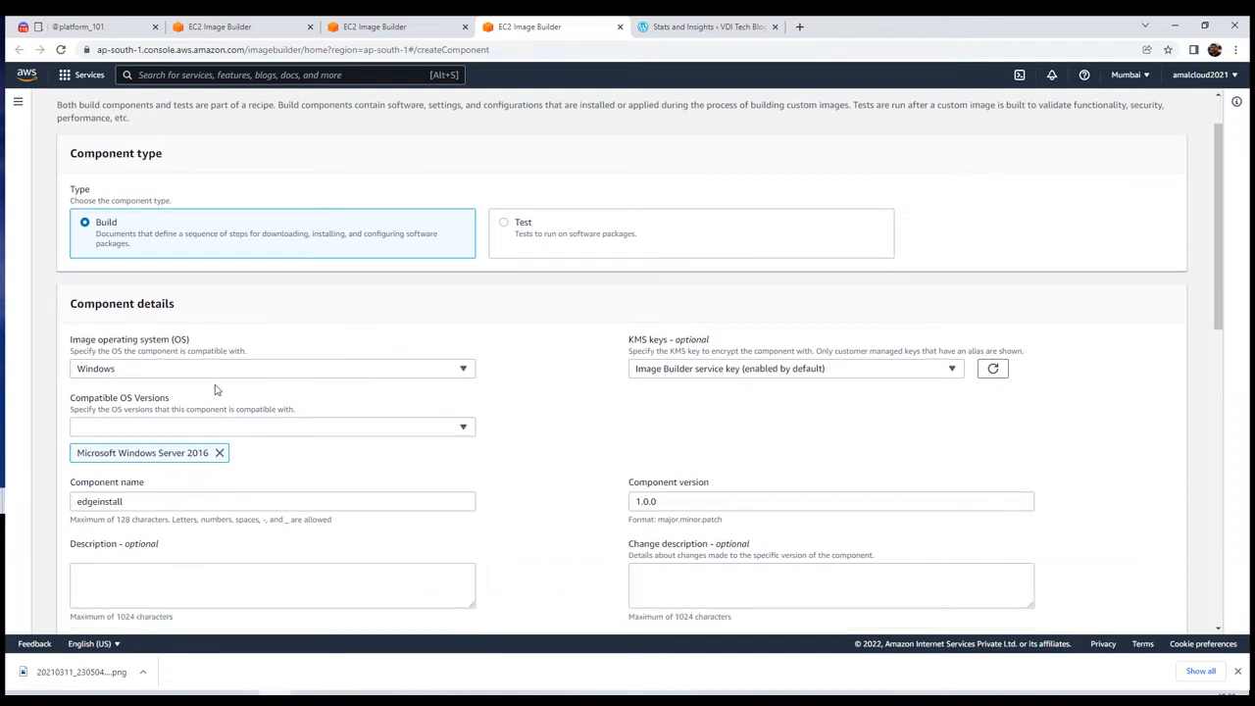
left_click(159, 372)
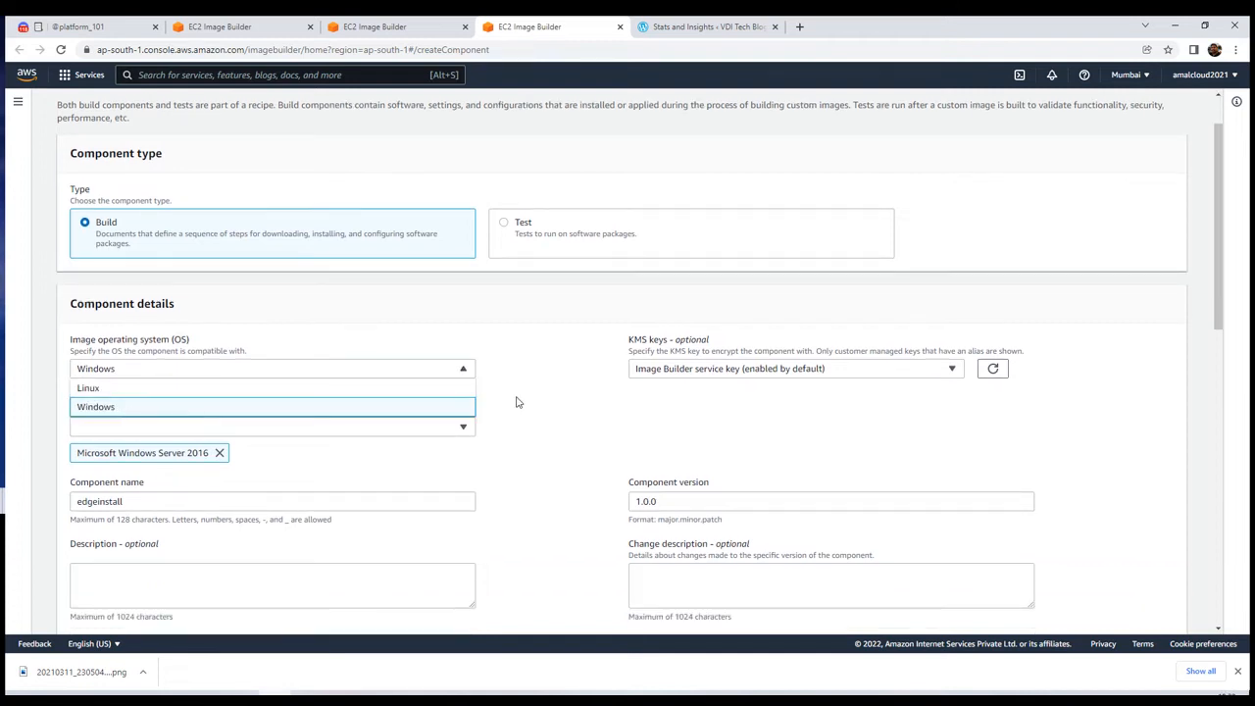
left_click(546, 393)
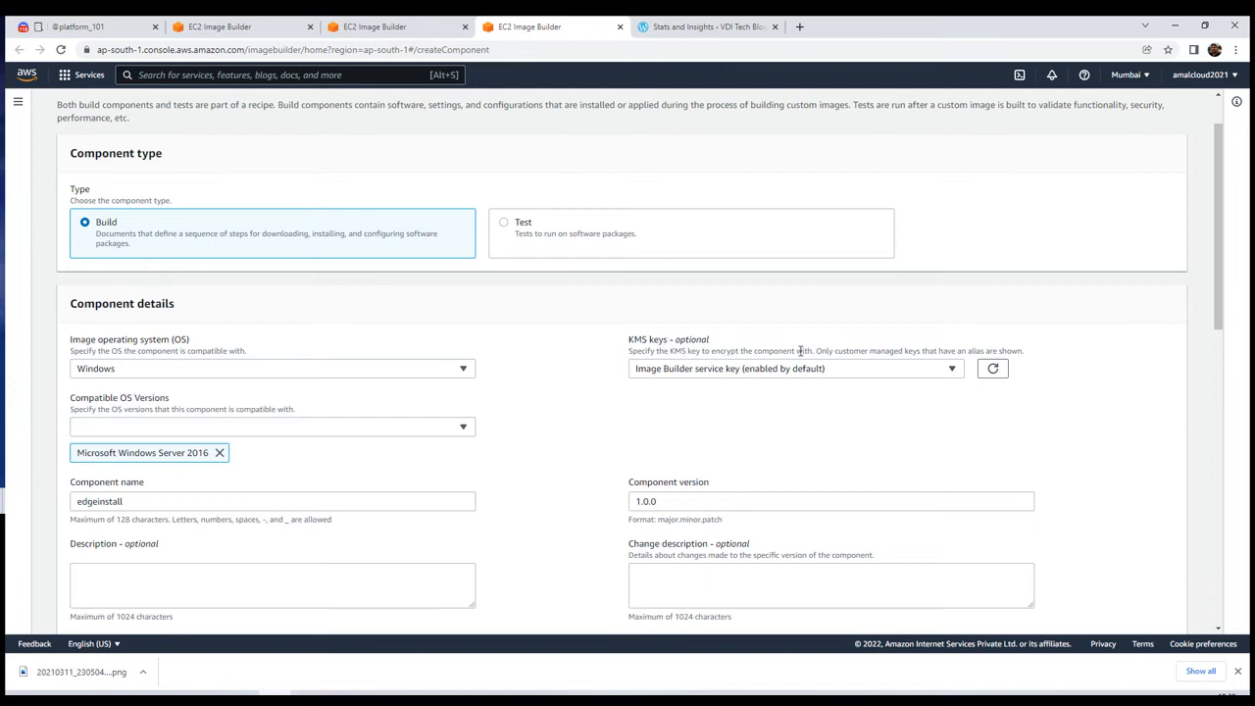
left_click_drag(1026, 350, 876, 350)
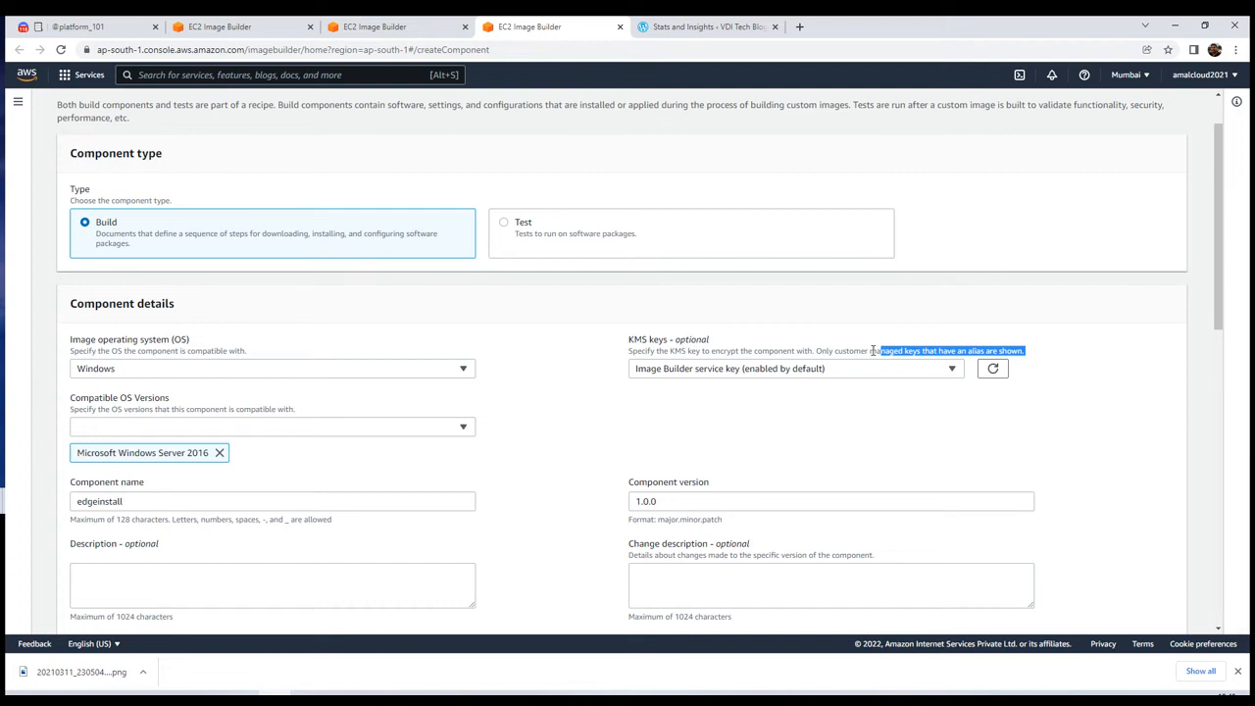
left_click(144, 428)
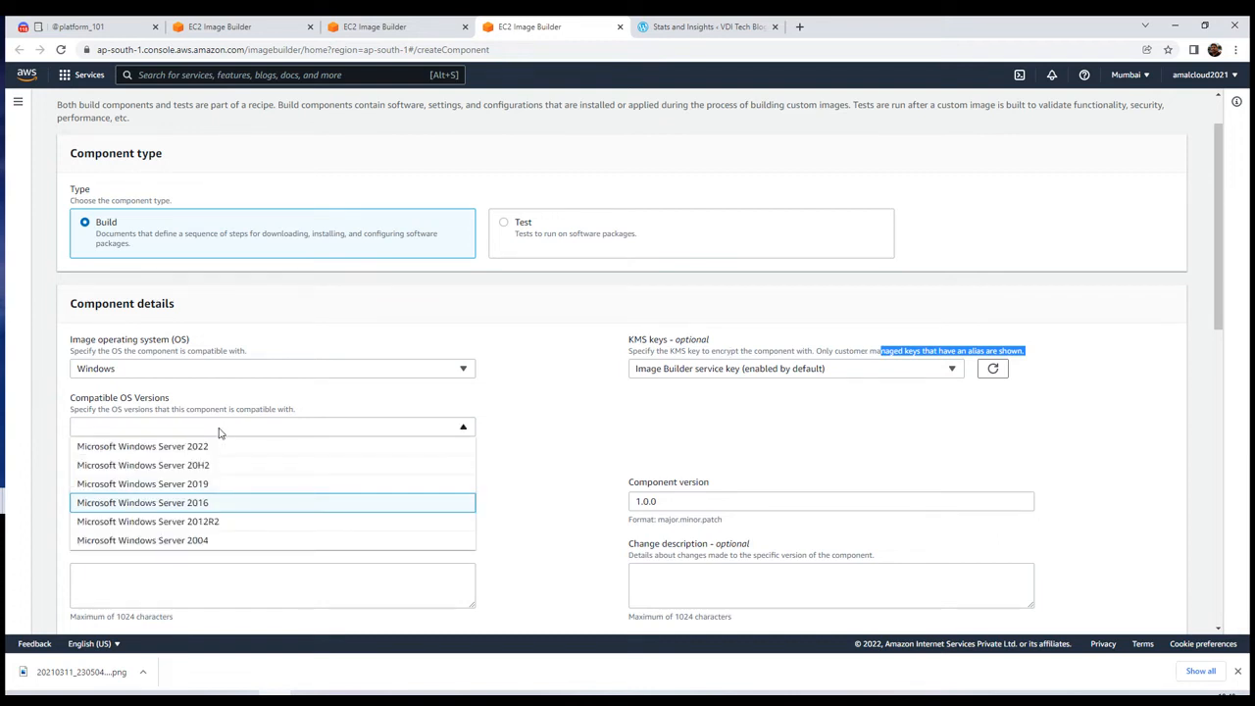
left_click(579, 435)
scroll(134, 390, "down", 2)
double_click(164, 368)
left_click(28, 361)
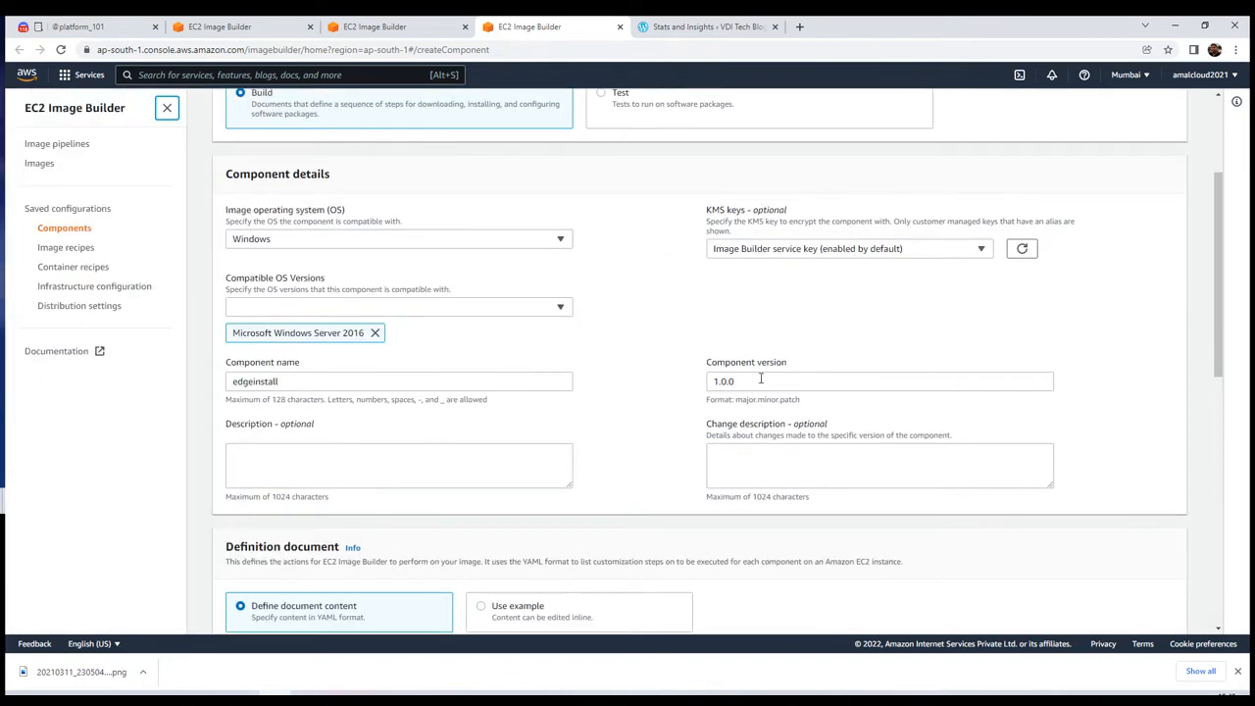
Examine the component's YAML definition document, including its Download, Install and Delete steps
scroll(703, 386, "down", 2)
scroll(466, 362, "down", 2)
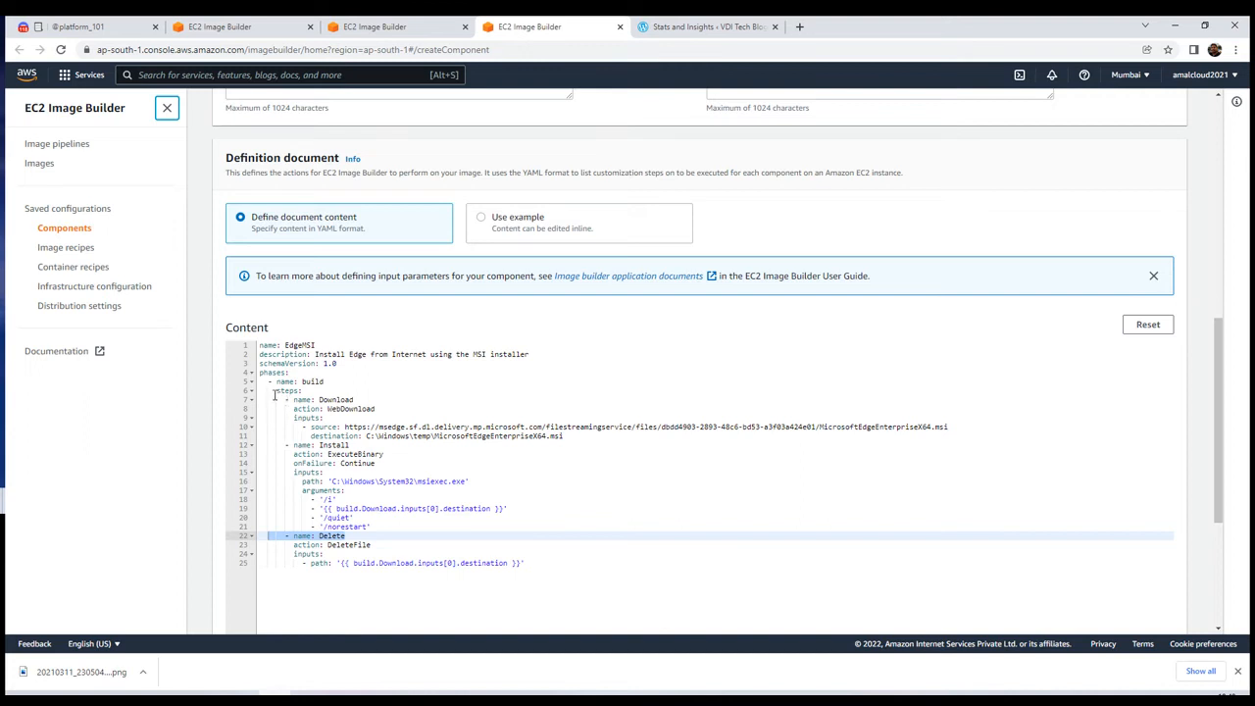
left_click_drag(269, 380, 374, 409)
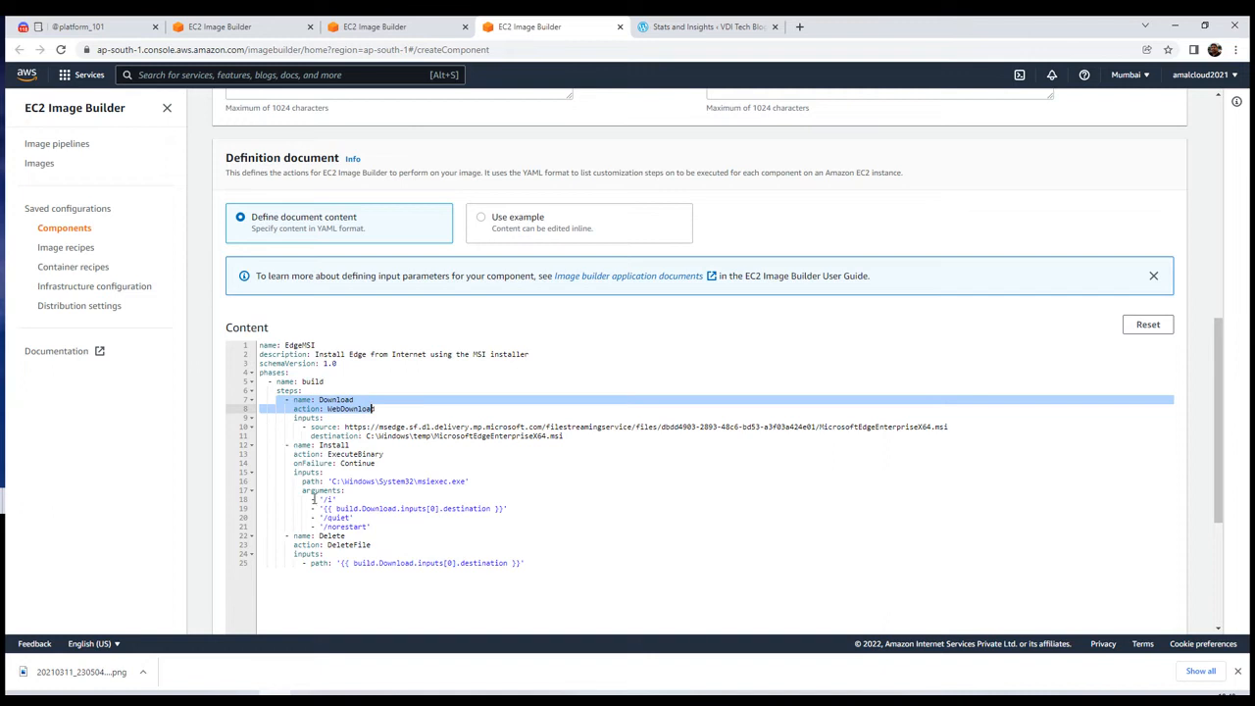
left_click_drag(281, 534, 367, 538)
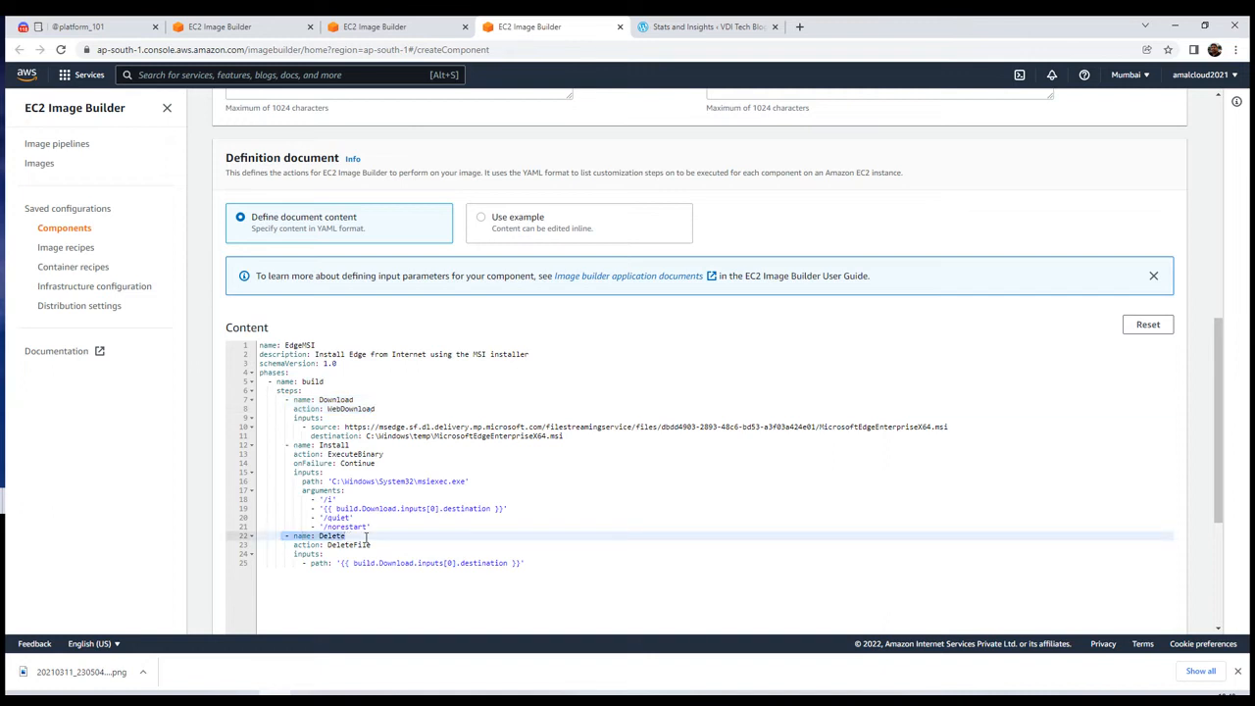
scroll(887, 534, "down", 3)
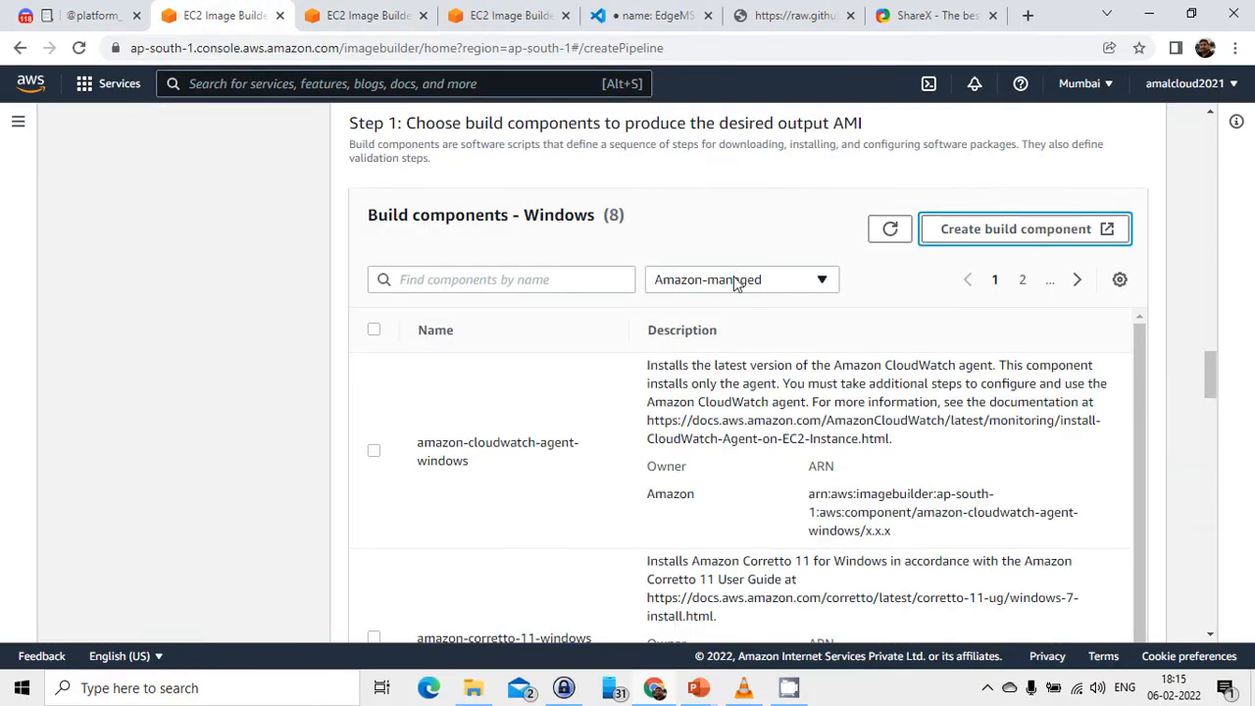
Add the self-owned build component MicrosoftEdgeInstall and the test component ec2-network-route-test-windows to the pipeline's recipe
left_click(735, 282)
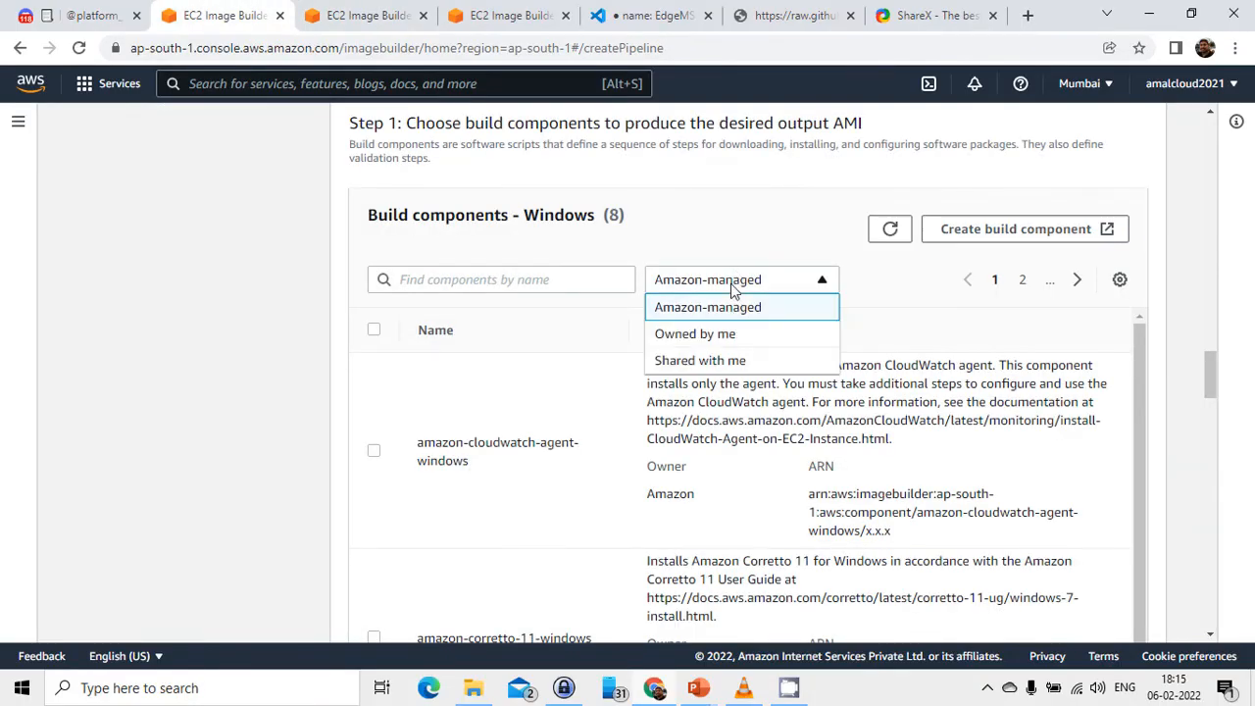
left_click(724, 336)
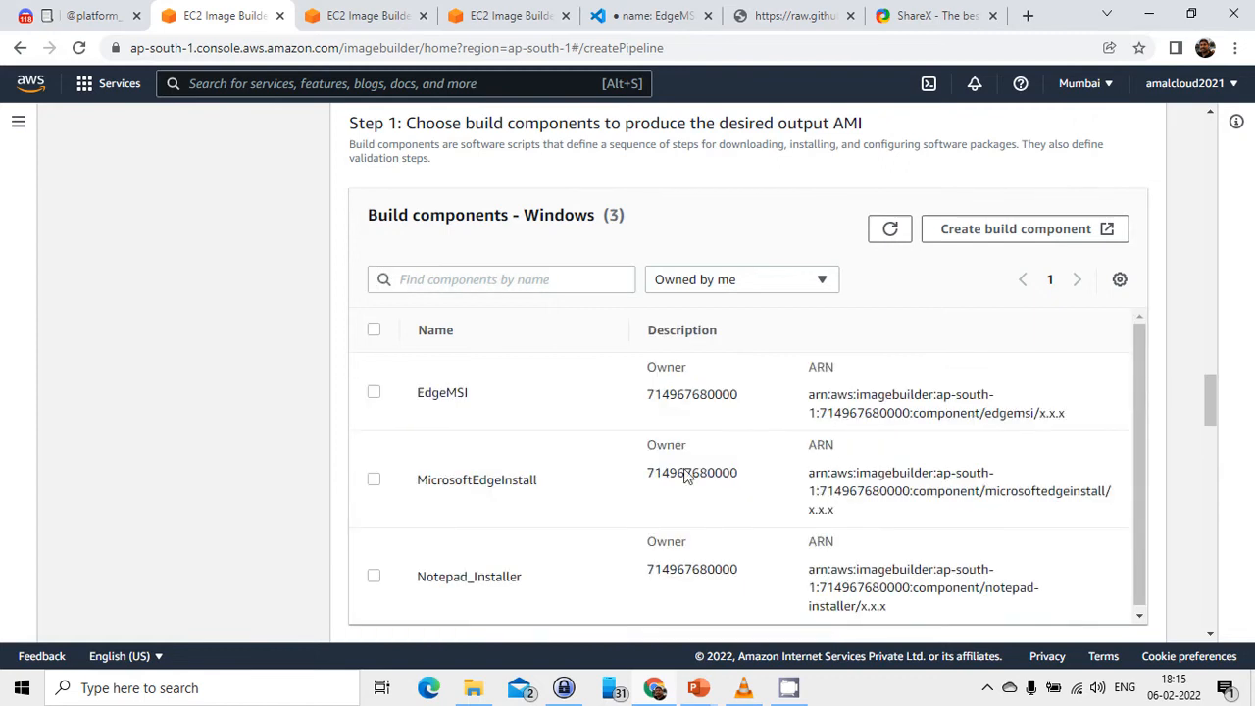
left_click(374, 480)
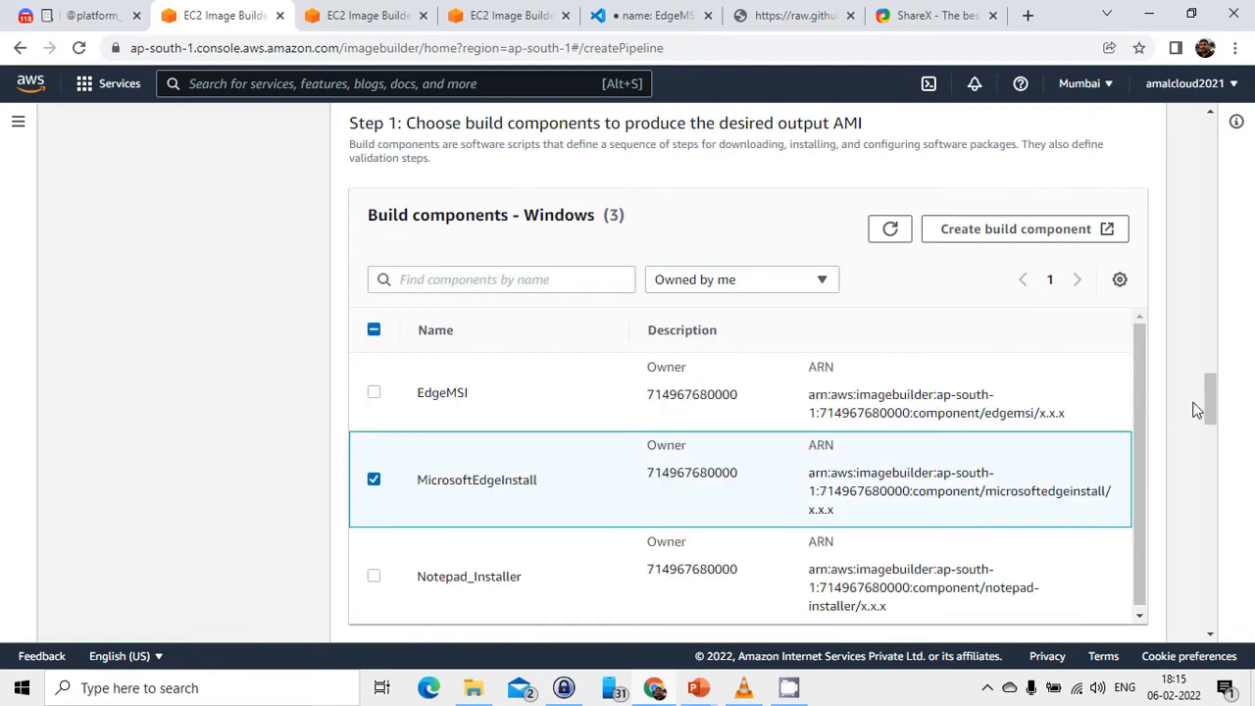
left_click_drag(1207, 390, 1231, 495)
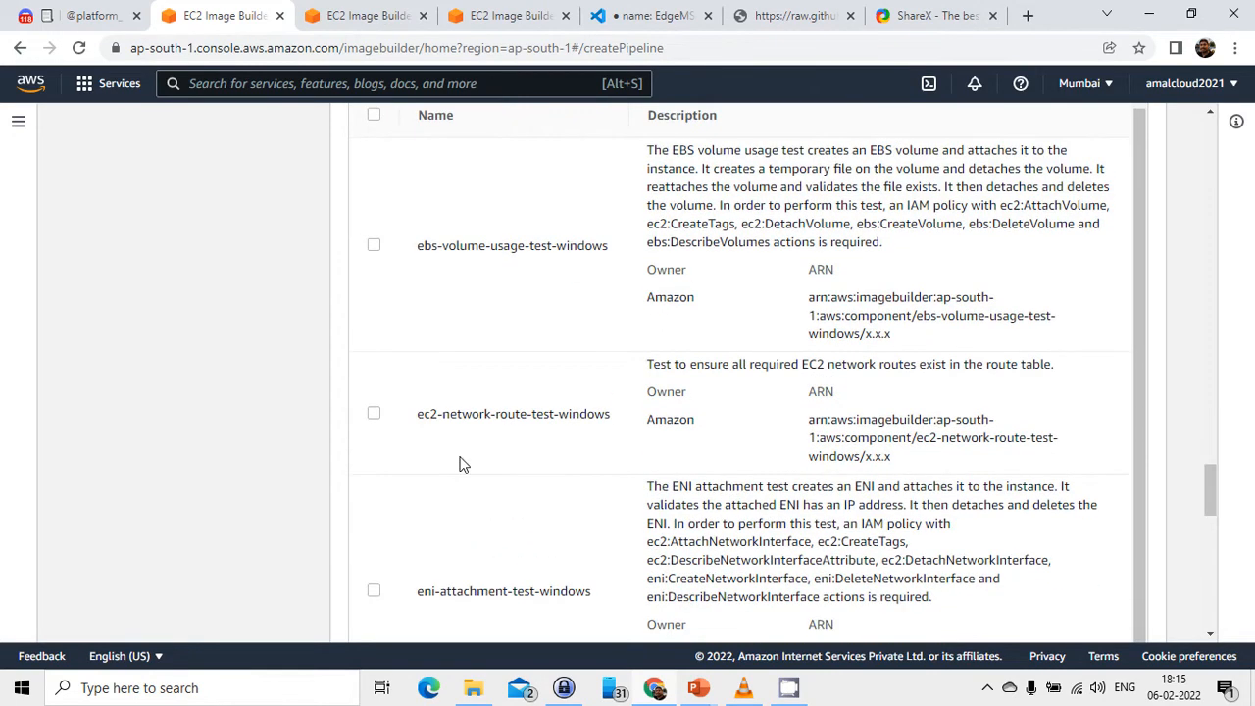
left_click(374, 414)
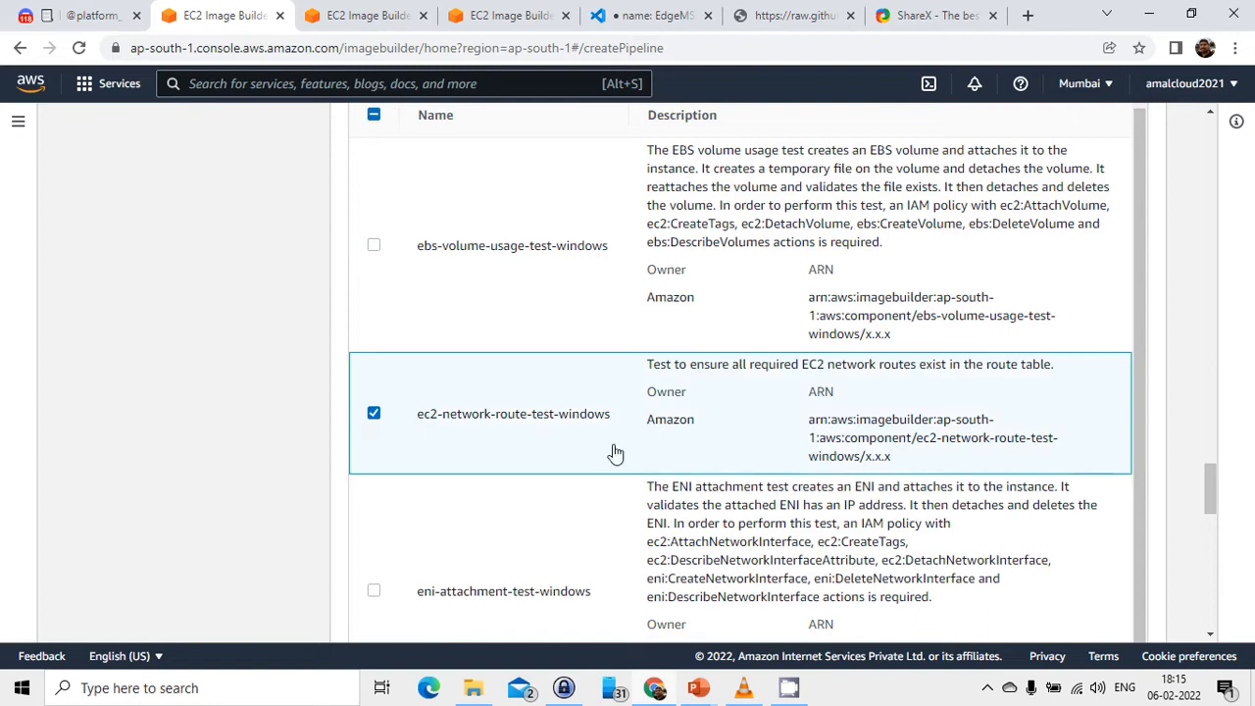
Set EBS volume 1 to use the alias/aws/ebs encryption key and a size of 500 GiB
left_click_drag(1207, 478, 1226, 557)
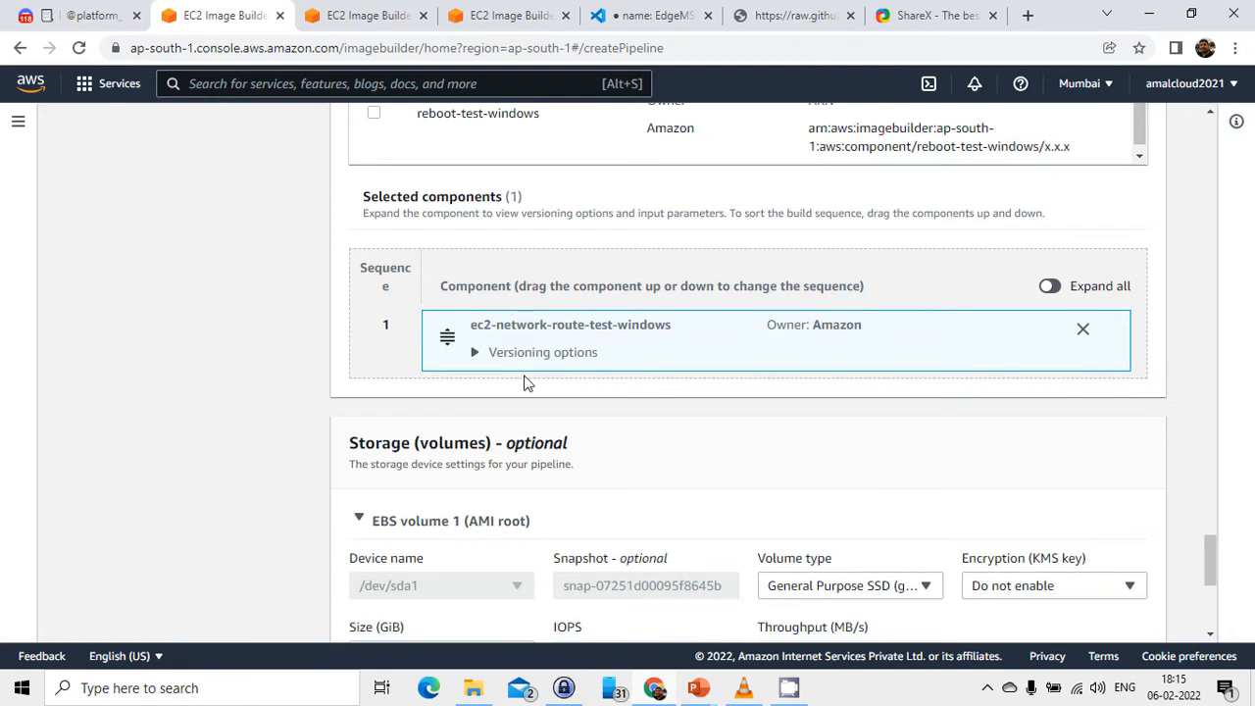
left_click_drag(1210, 549, 1212, 581)
left_click(1047, 376)
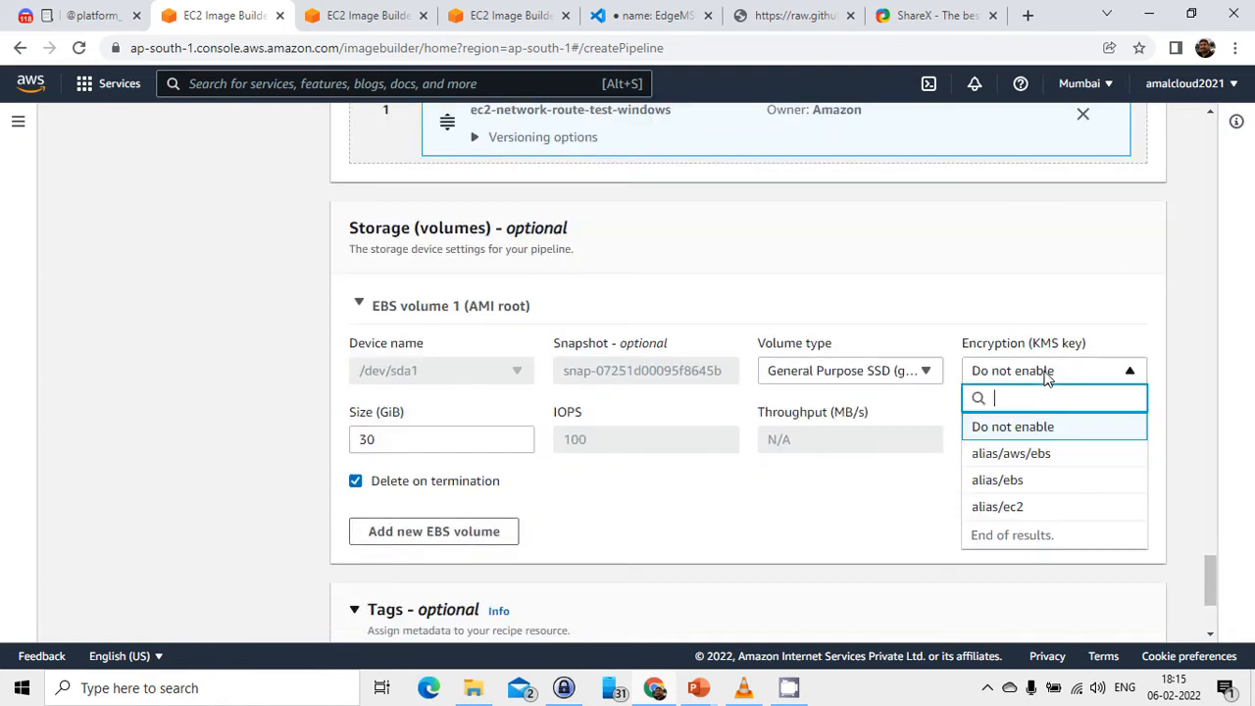
left_click(1036, 452)
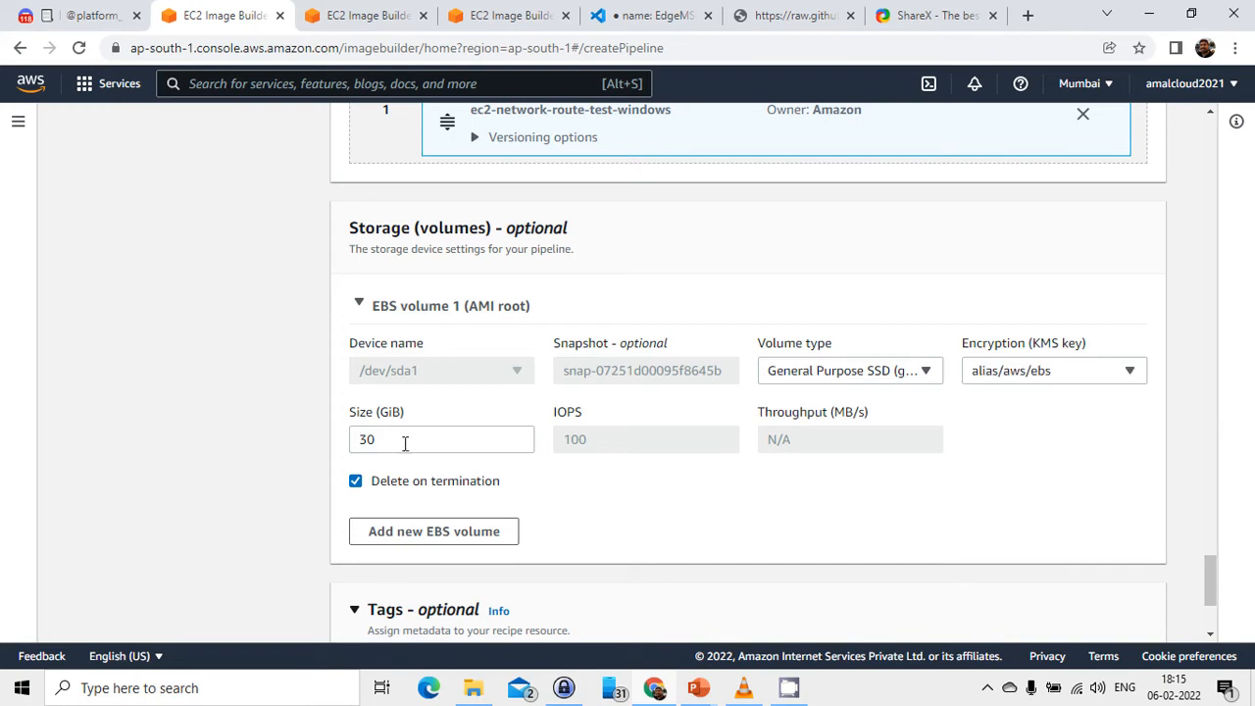
double_click(406, 441)
type("500")
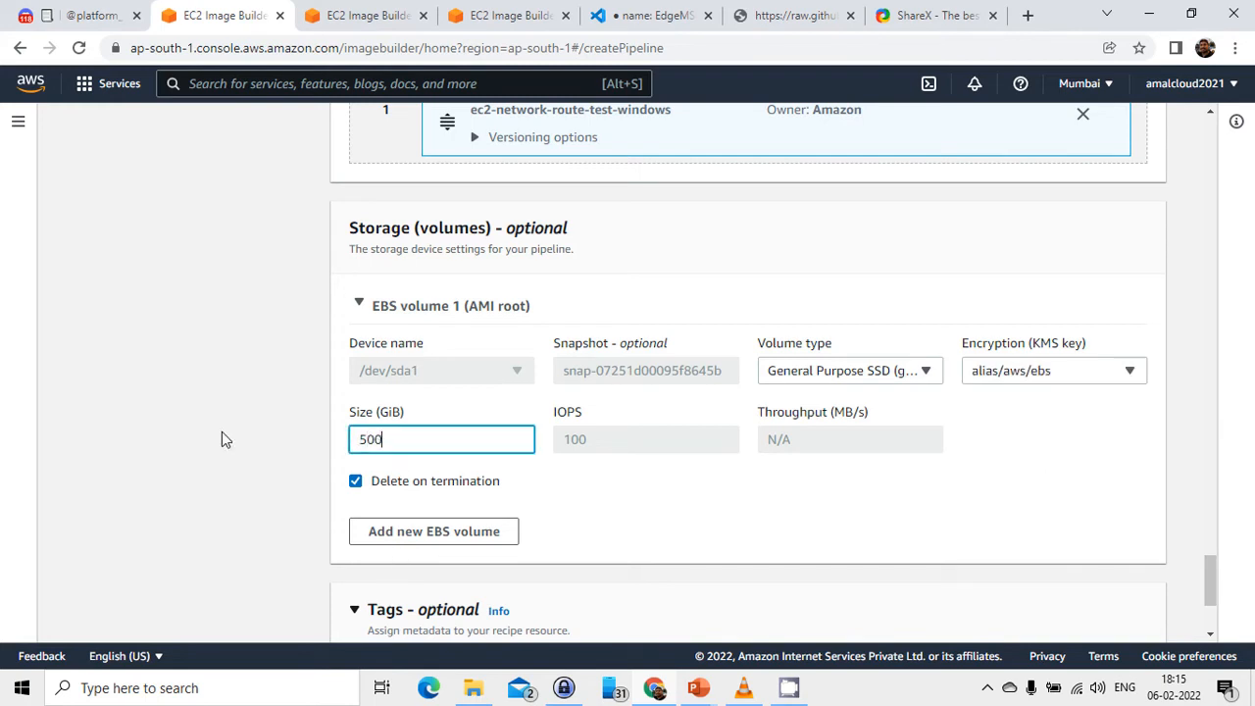
Set EBS volume 1's size to 60 GiB and continue to the infrastructure configuration
key("BackSpace")
key("BackSpace")
key("BackSpace")
type("60")
left_click_drag(1207, 570, 1208, 600)
left_click(1139, 618)
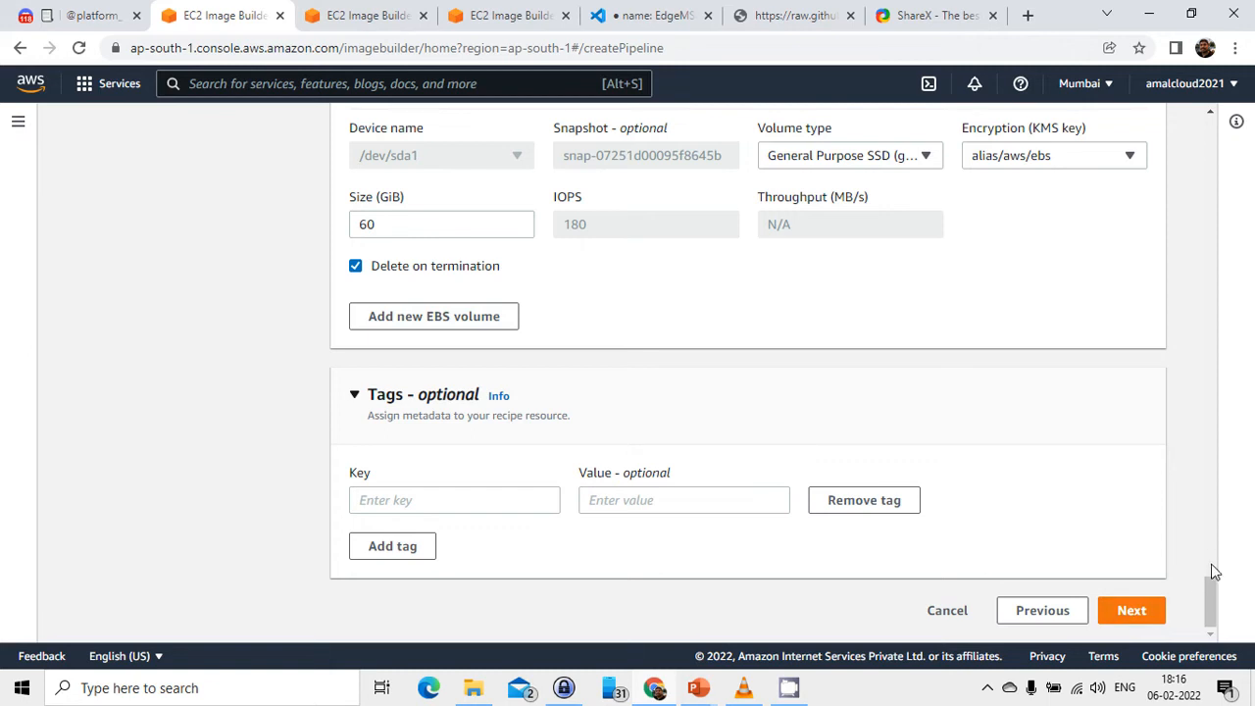
scroll(1214, 587, "up", 5)
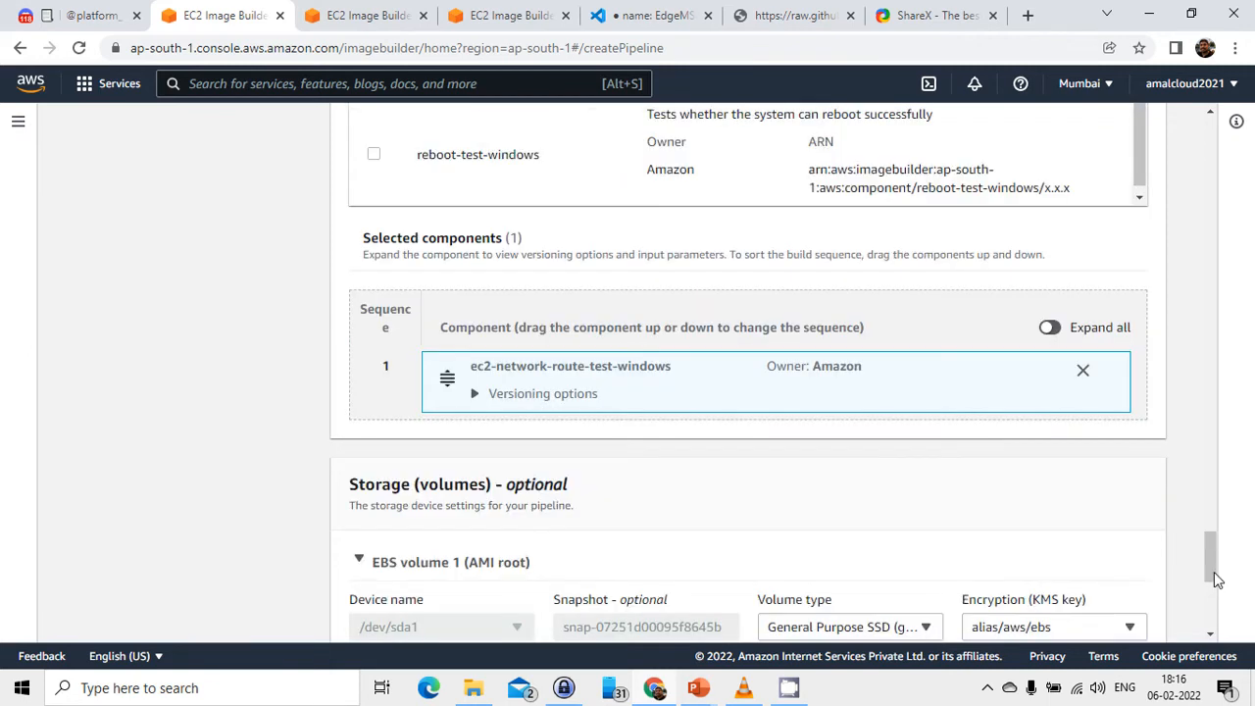
scroll(1214, 587, "down", 5)
left_click_drag(1216, 542, 1211, 344)
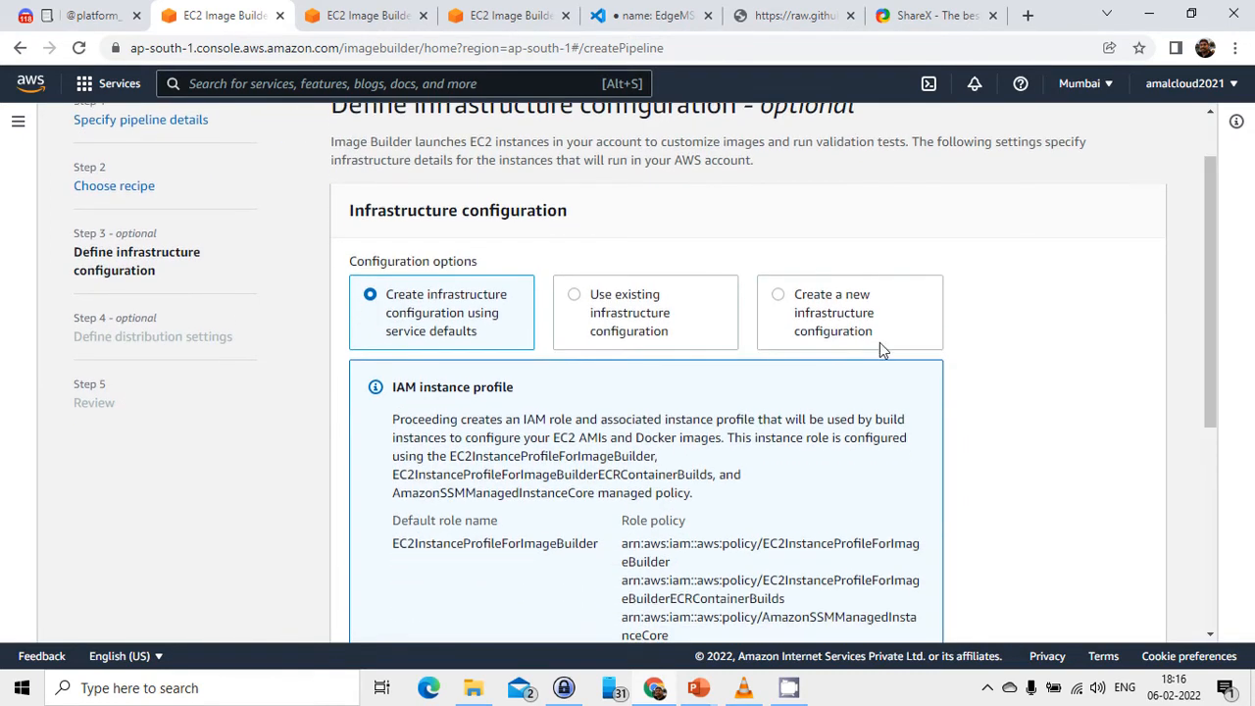
Create a new infrastructure configuration named Infra_config with the IAM role EC2InstanceProfileForImageBuilder
left_click(784, 298)
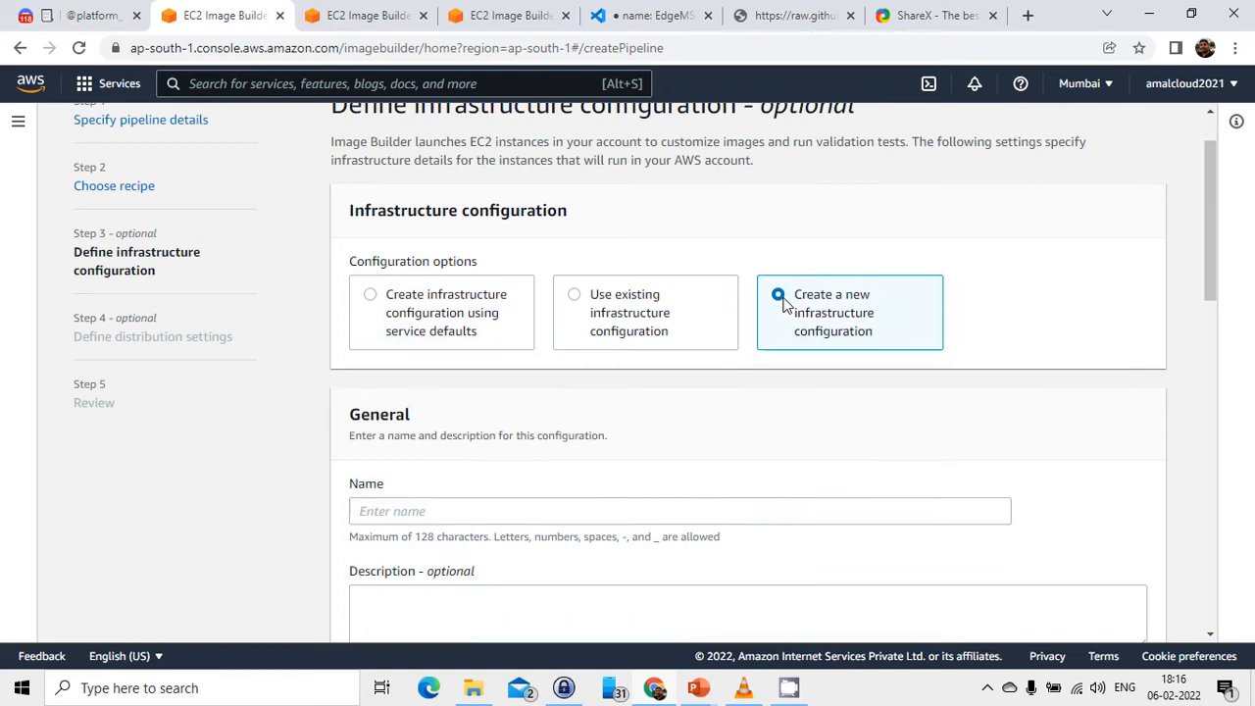
left_click(570, 507)
type("Infra")
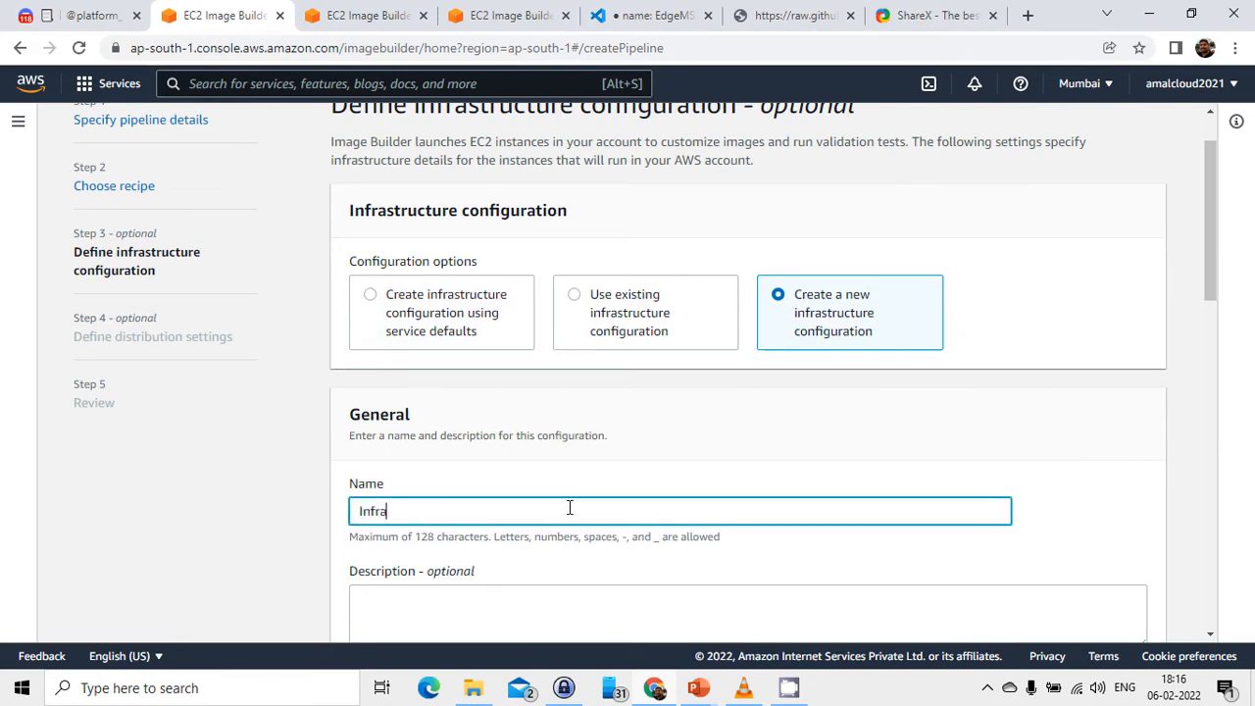
type("_config")
left_click_drag(1213, 281, 1219, 387)
left_click(655, 416)
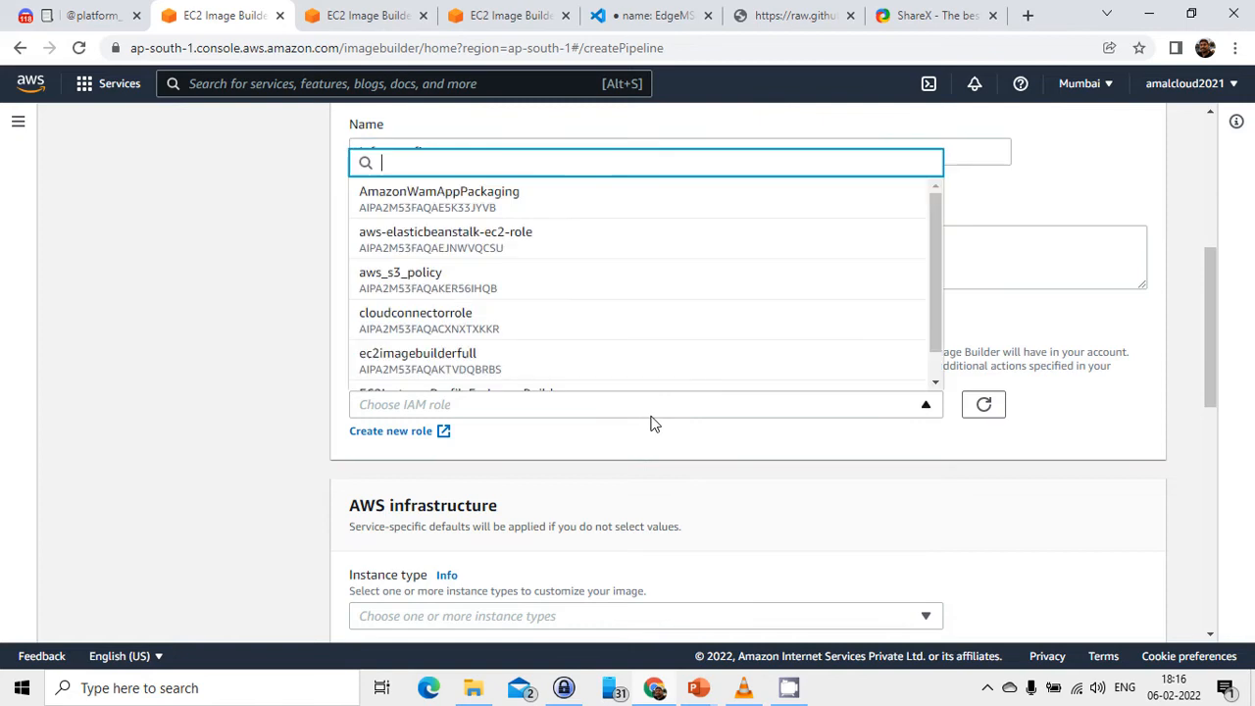
left_click_drag(940, 301, 938, 387)
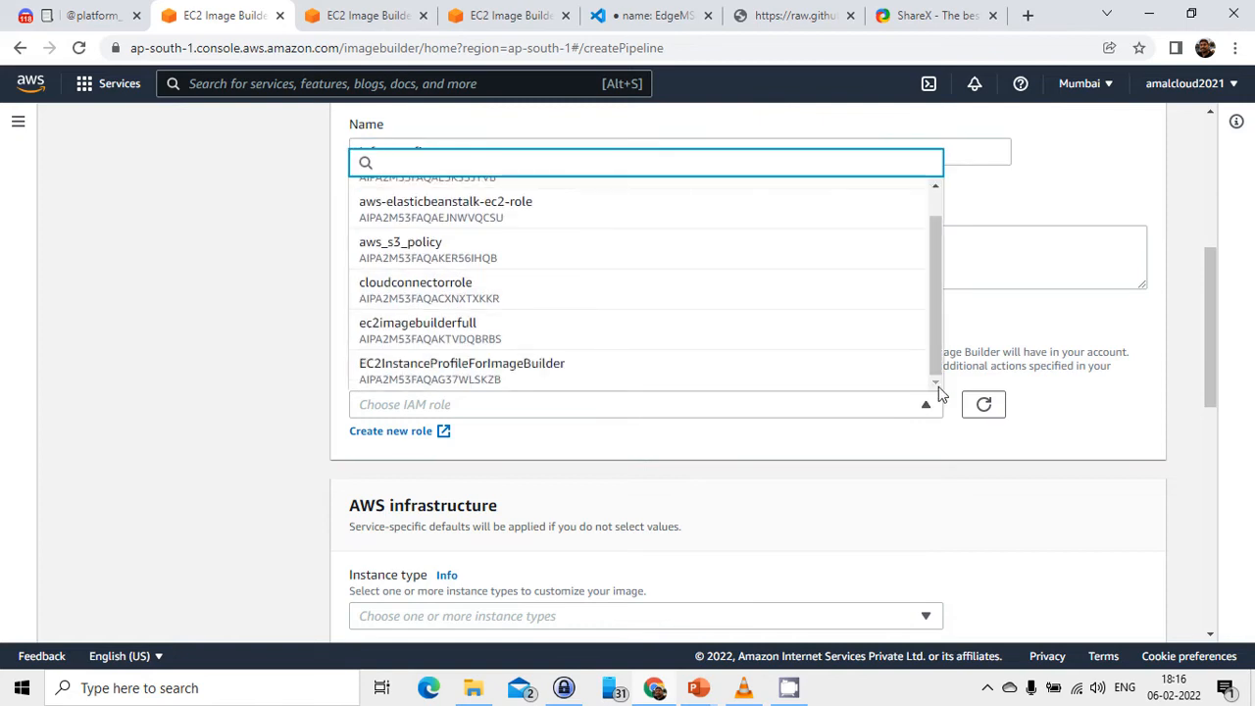
left_click(551, 383)
Choose t2.medium as the instance type for the infrastructure configuration
left_click_drag(1215, 393, 1216, 514)
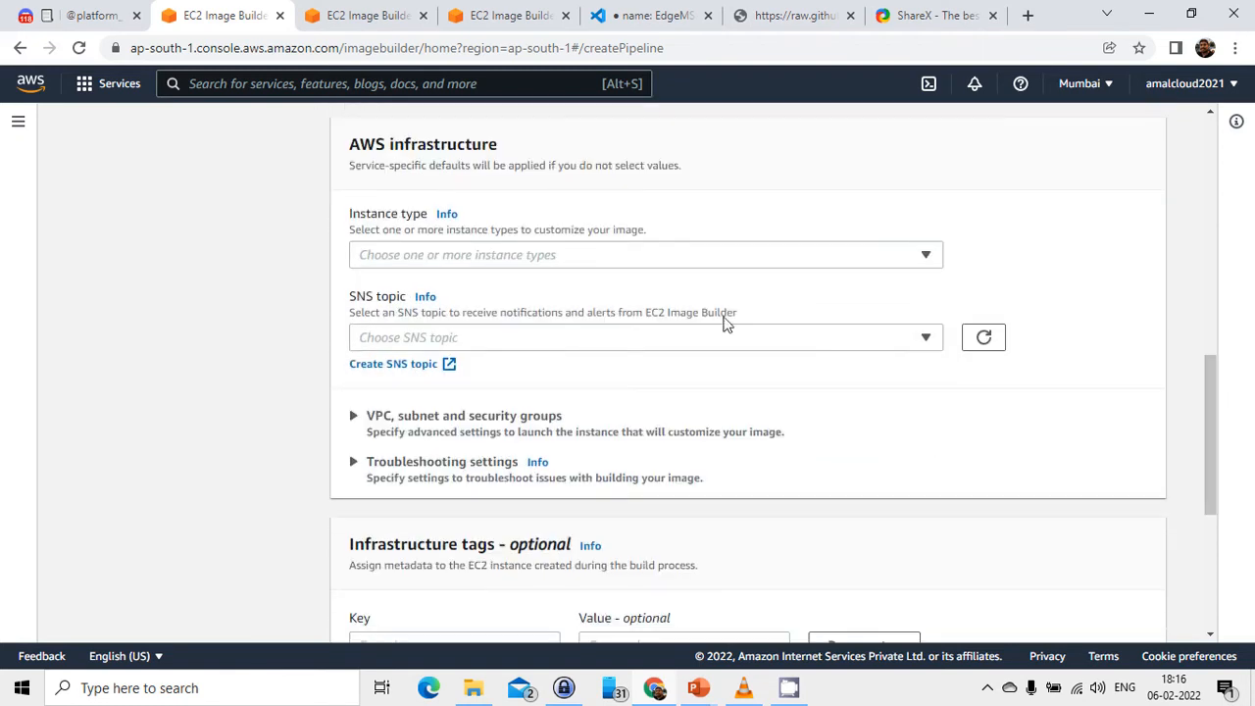
left_click(677, 254)
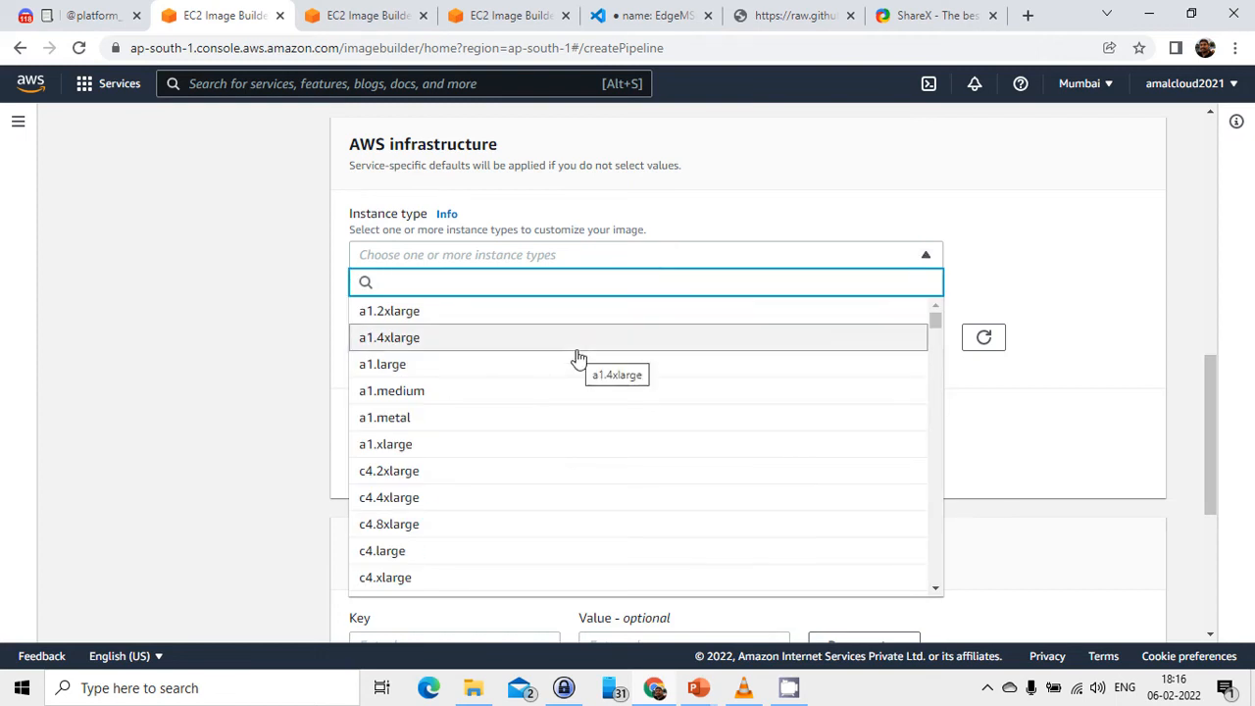
type("t2")
left_click(461, 374)
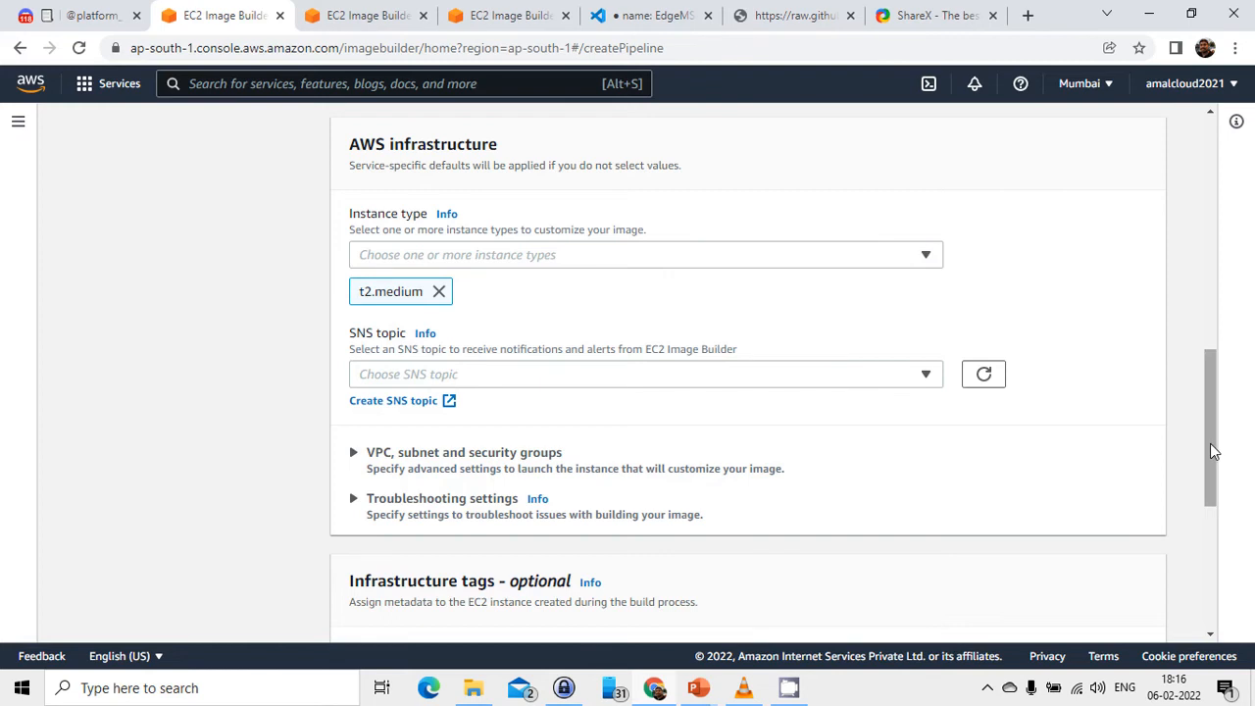
Choose the key pair amalkeypair in the troubleshooting settings and continue to the distribution settings
left_click_drag(1212, 444, 1250, 578)
left_click(1249, 571)
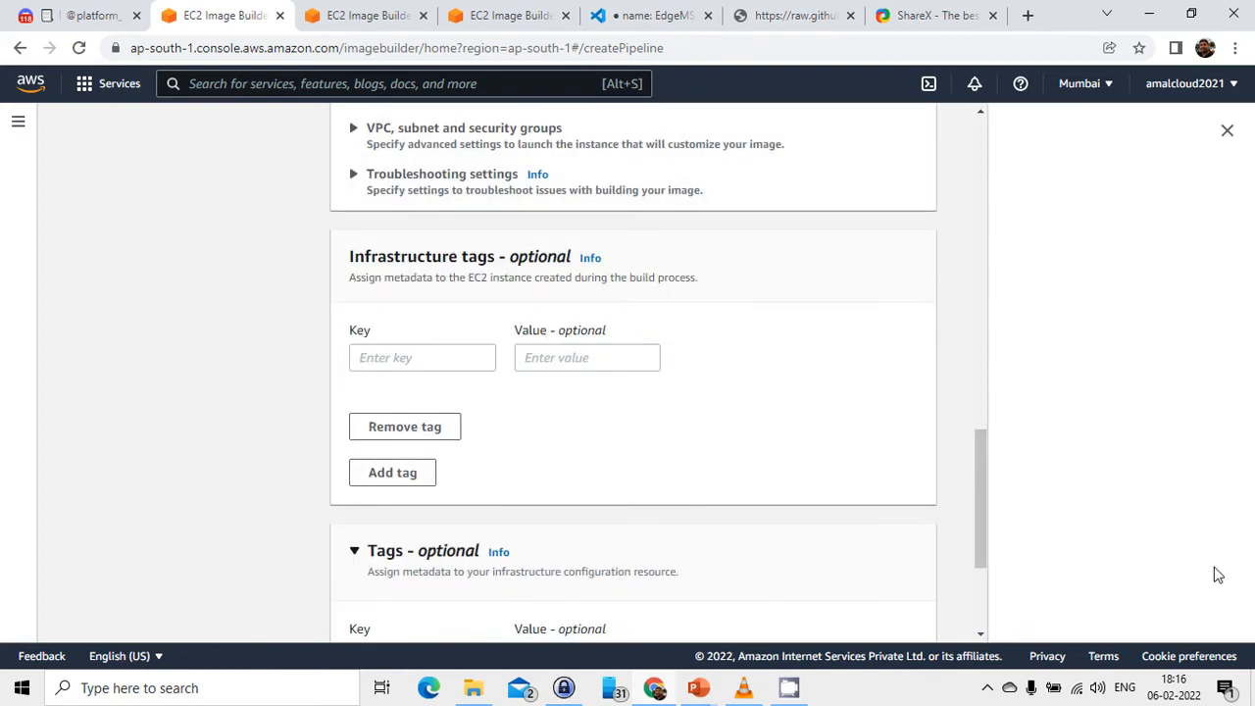
left_click(1227, 131)
left_click_drag(1214, 546, 1206, 481)
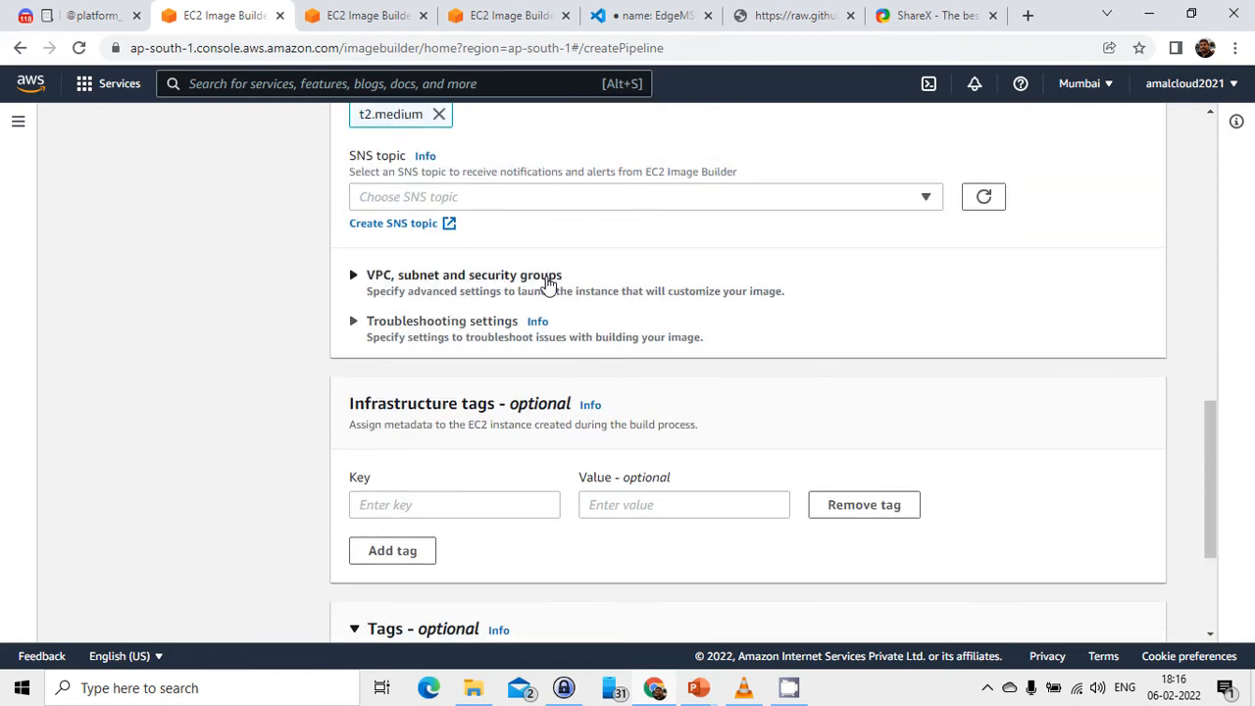
left_click(364, 332)
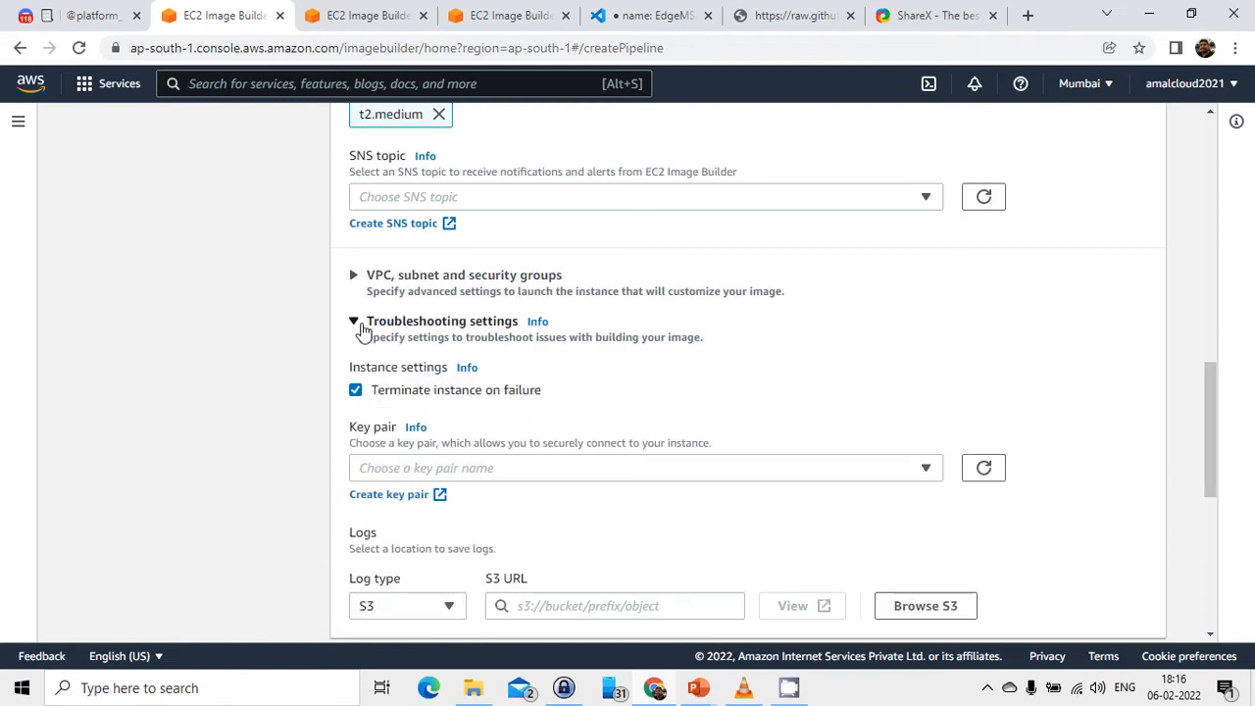
left_click(582, 468)
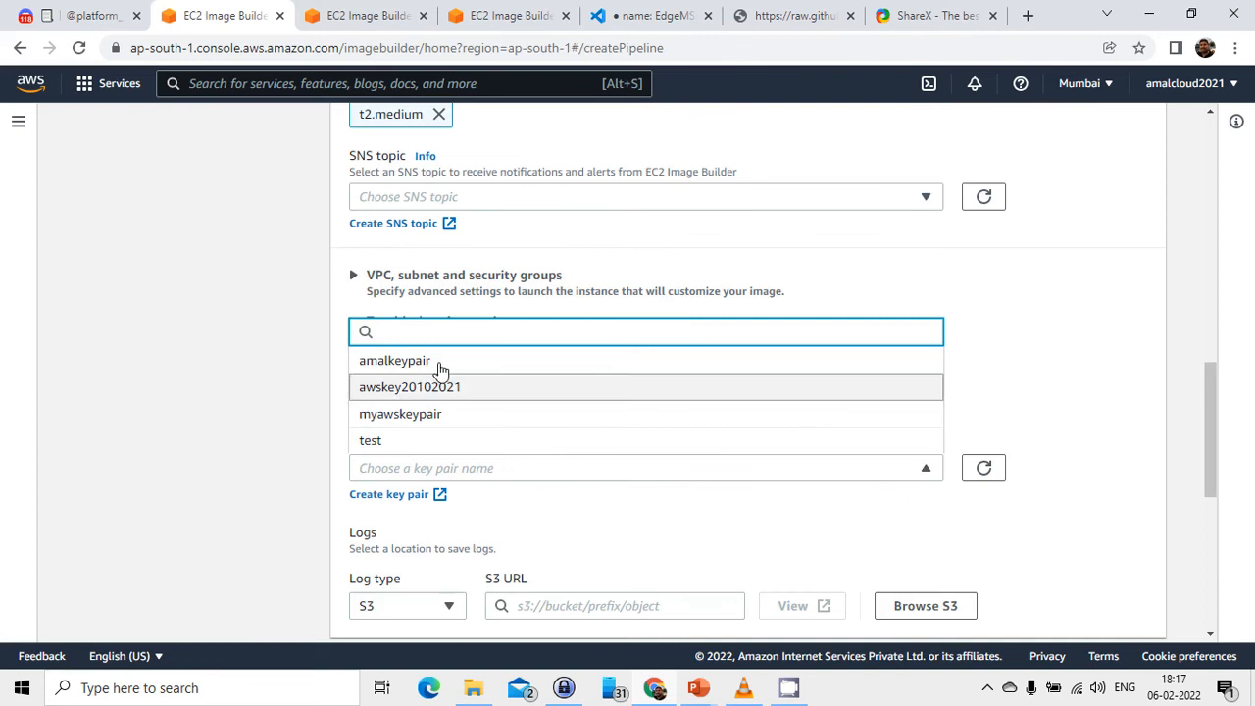
left_click(424, 363)
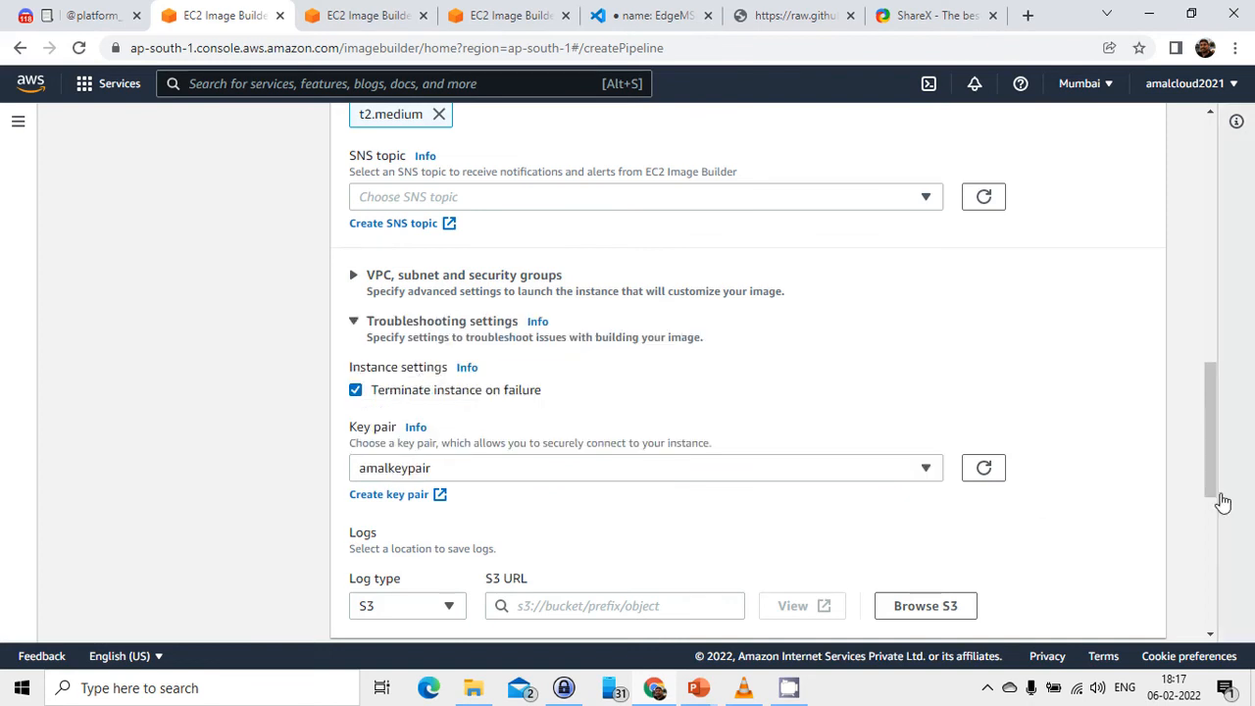
left_click_drag(1214, 476, 1216, 507)
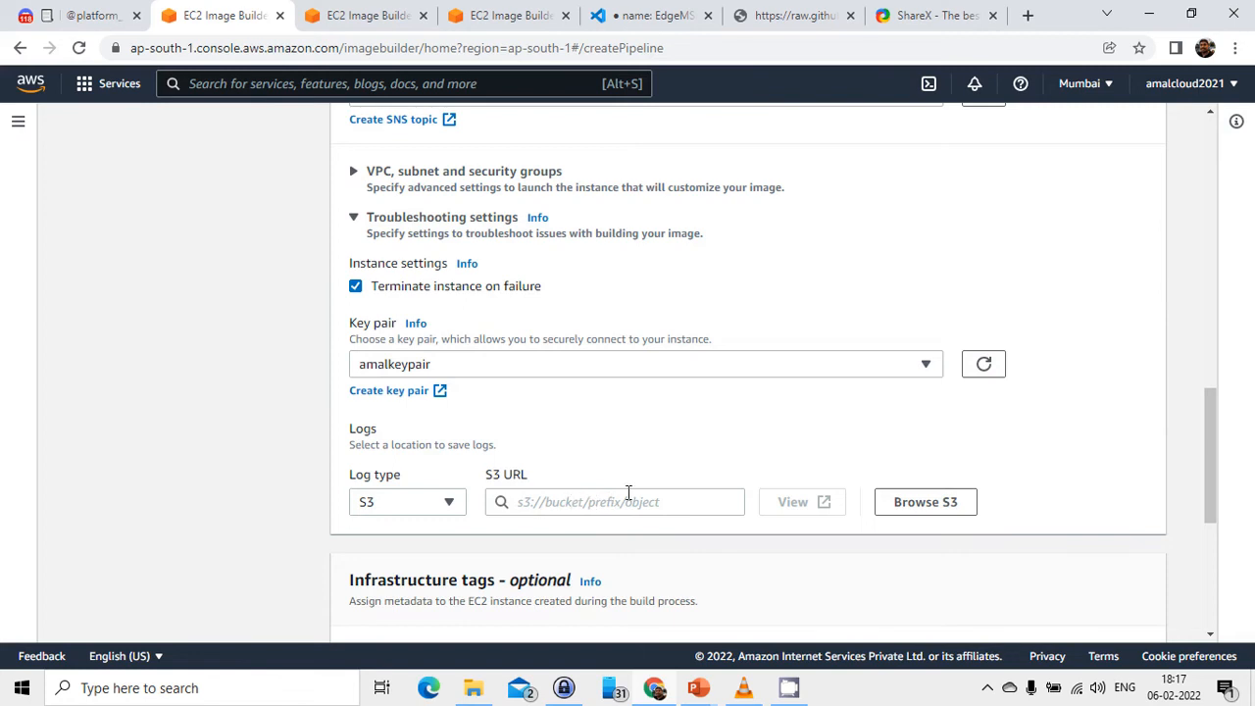
left_click(354, 220)
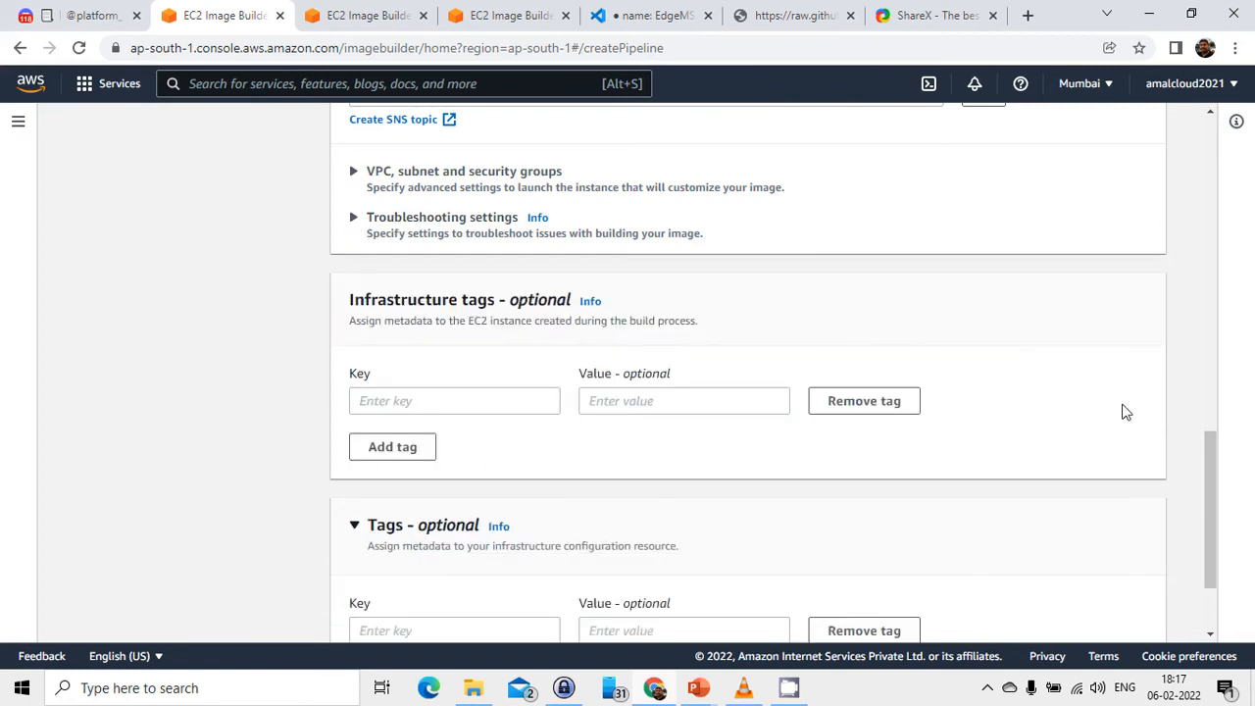
left_click_drag(1219, 533, 1213, 611)
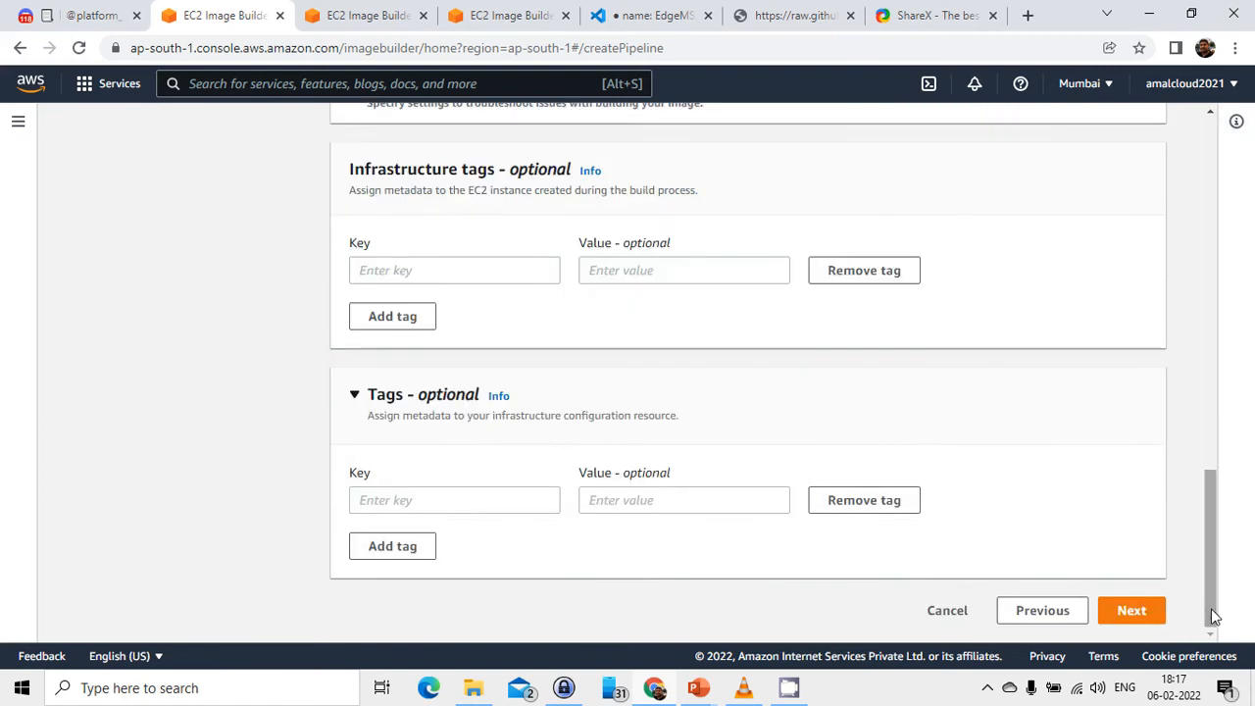
left_click(1128, 612)
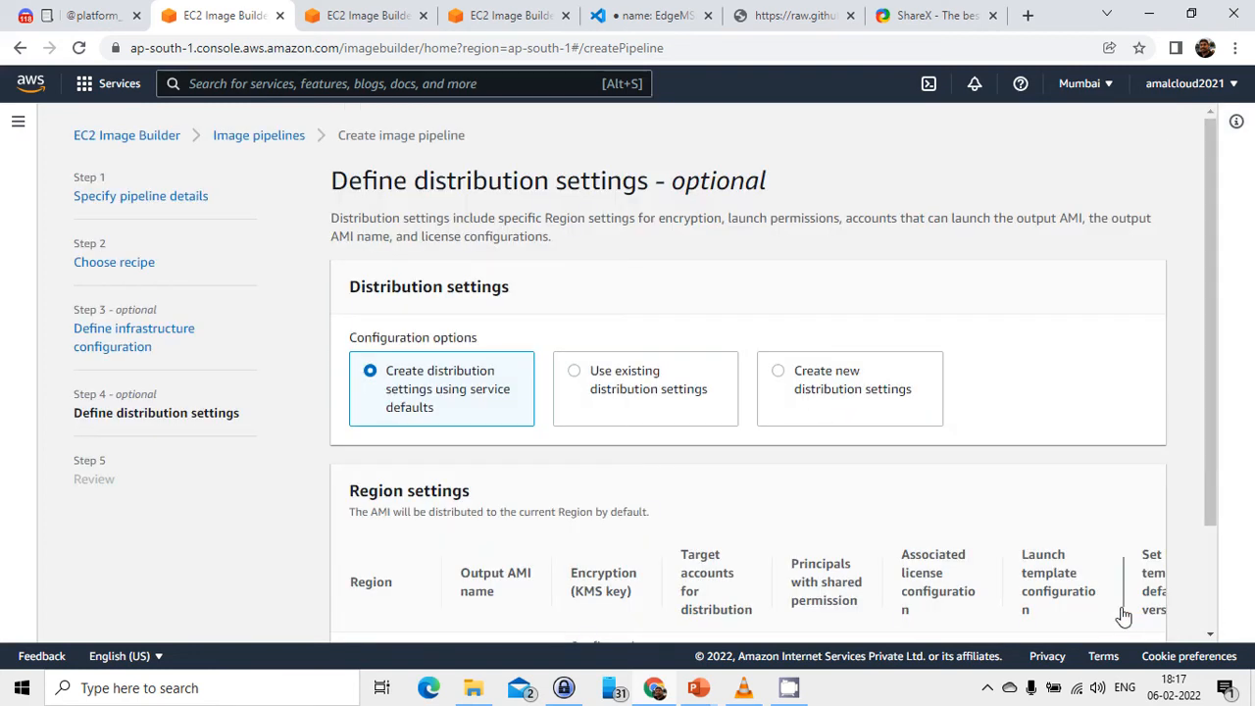
Create new distribution settings named mydistro
scroll(1209, 446, "down", 1)
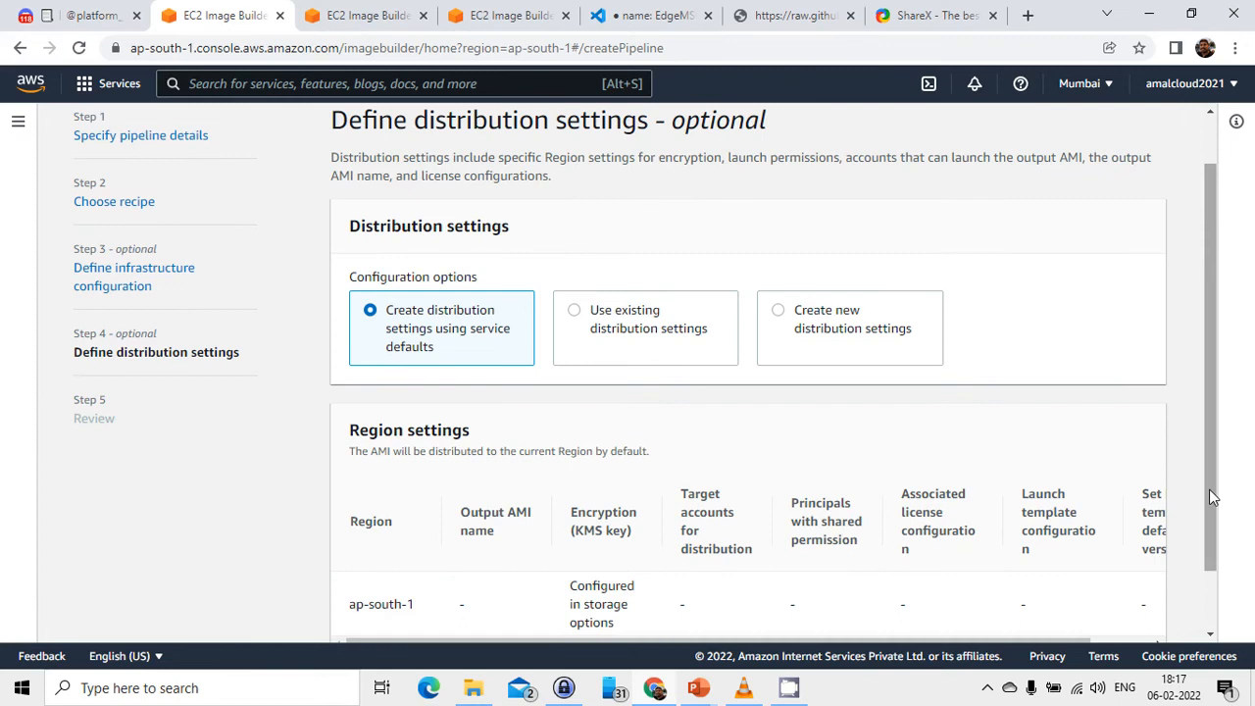
left_click(780, 314)
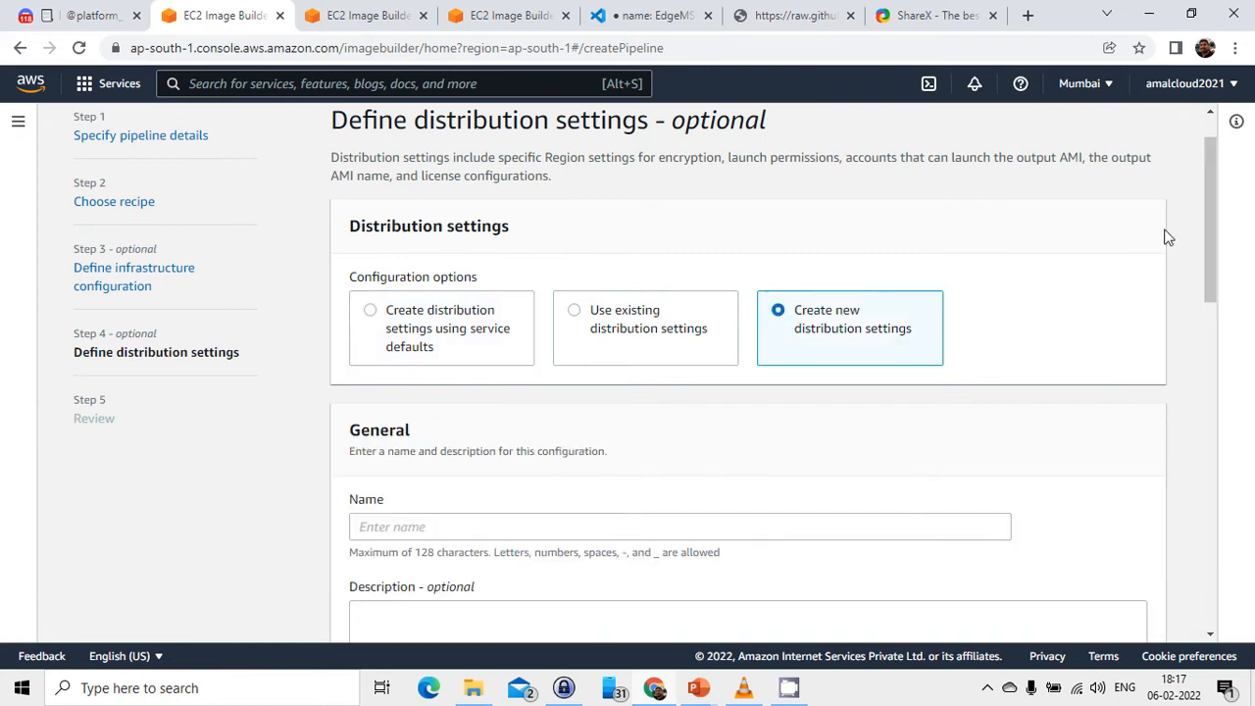
scroll(1211, 255, "down", 2)
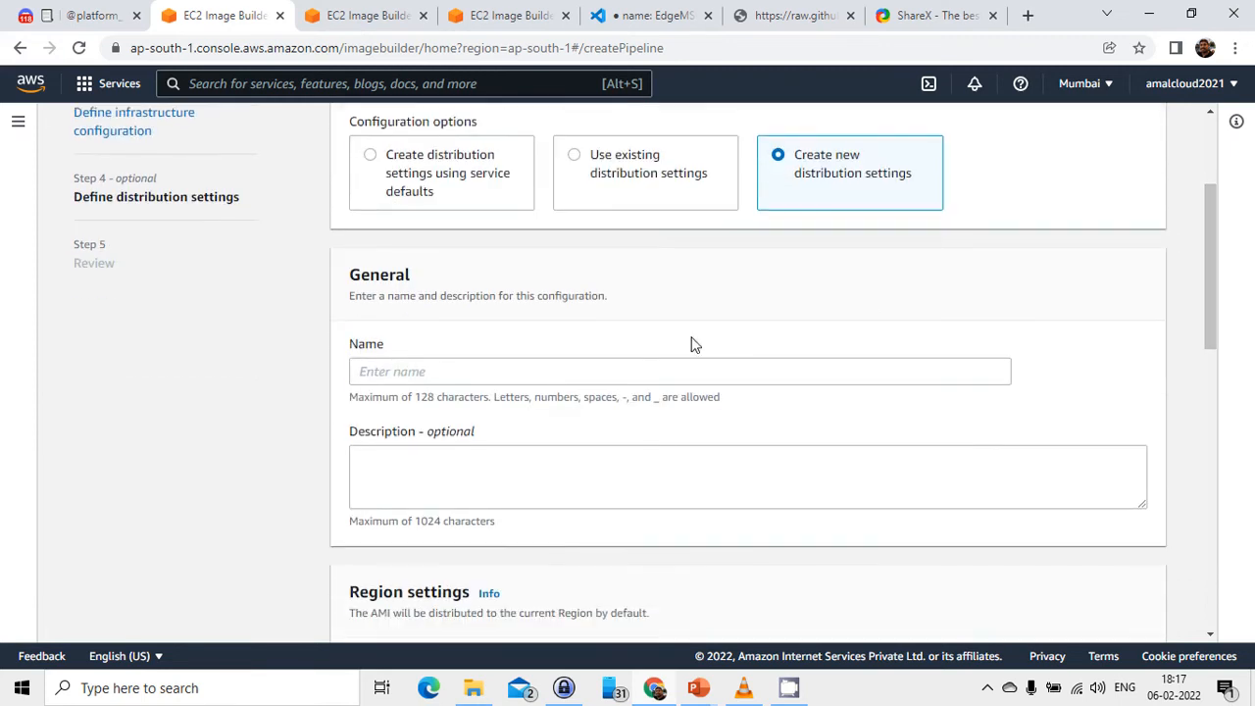
left_click(663, 373)
type("mydistro")
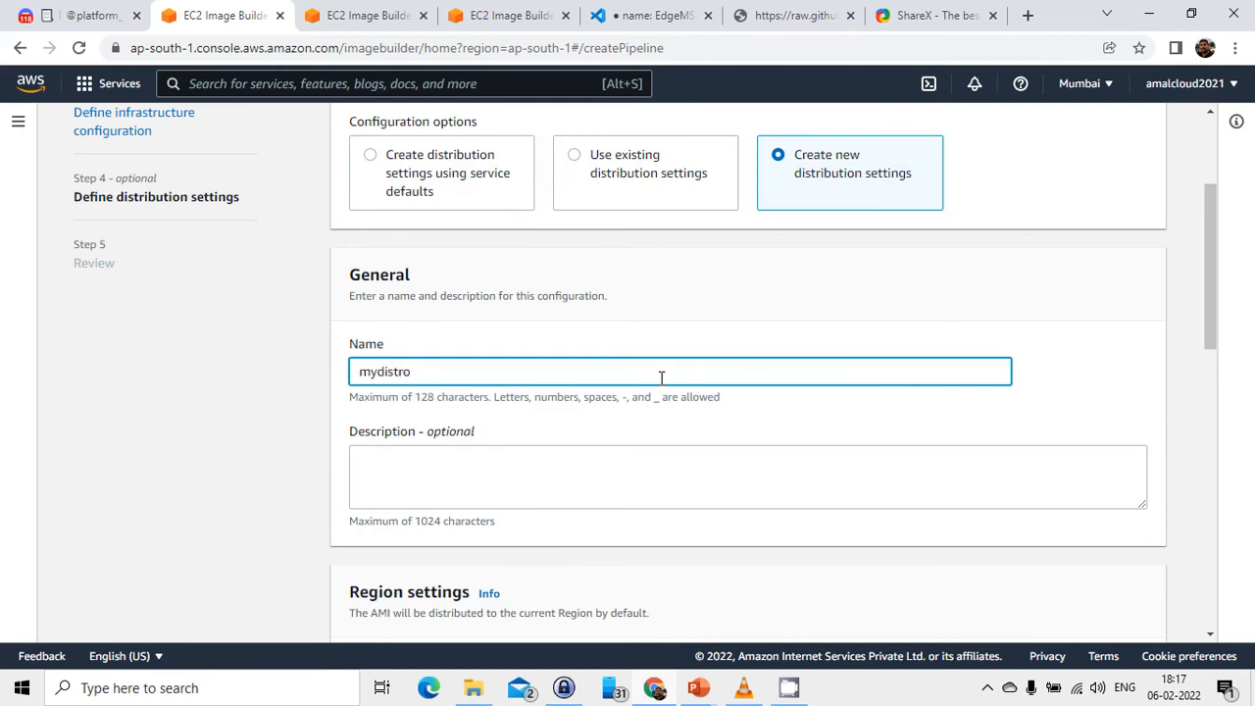
Try Public launch permissions for Region 1's AMI sharing, restore Private, and check the license configuration choices
left_click_drag(1213, 280, 1219, 444)
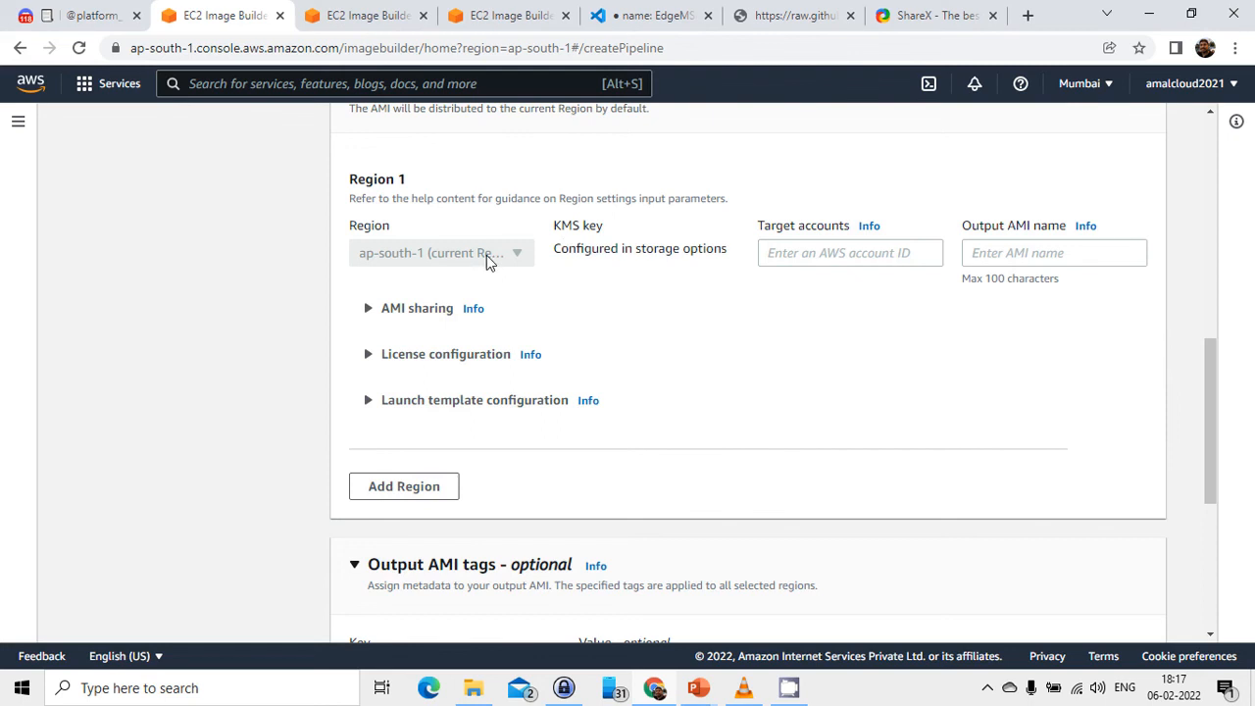
left_click(369, 316)
left_click(424, 366)
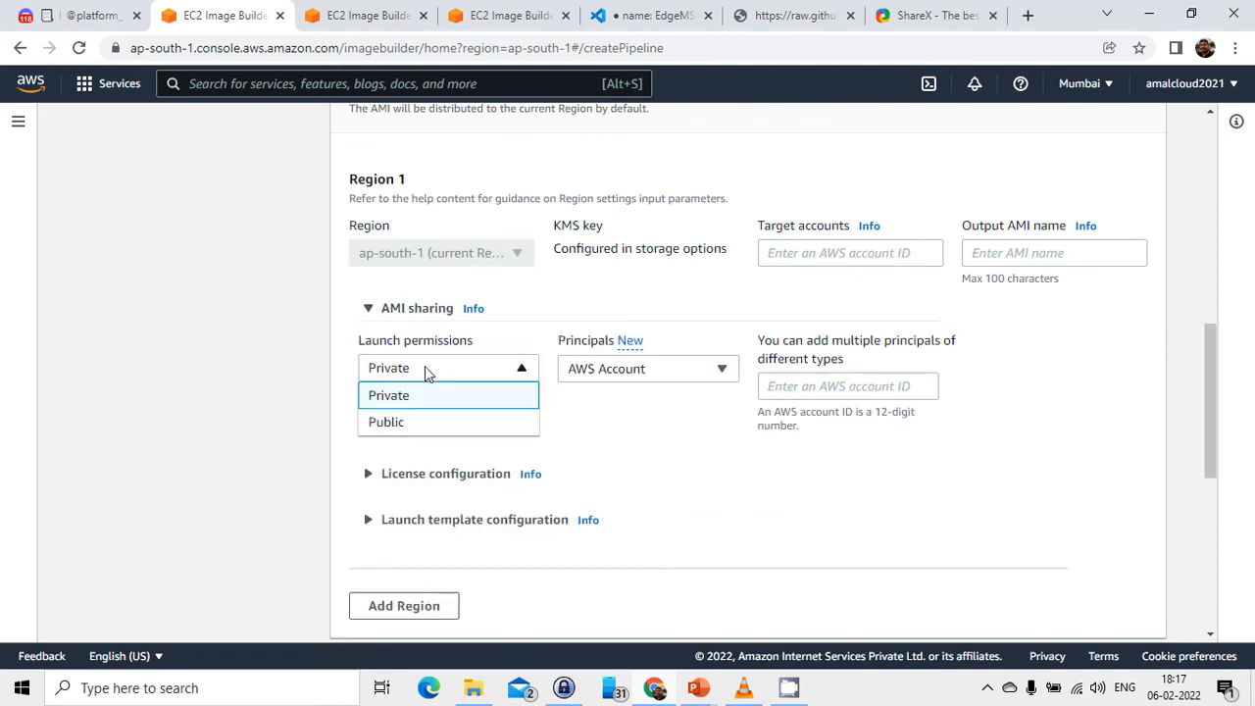
left_click(451, 424)
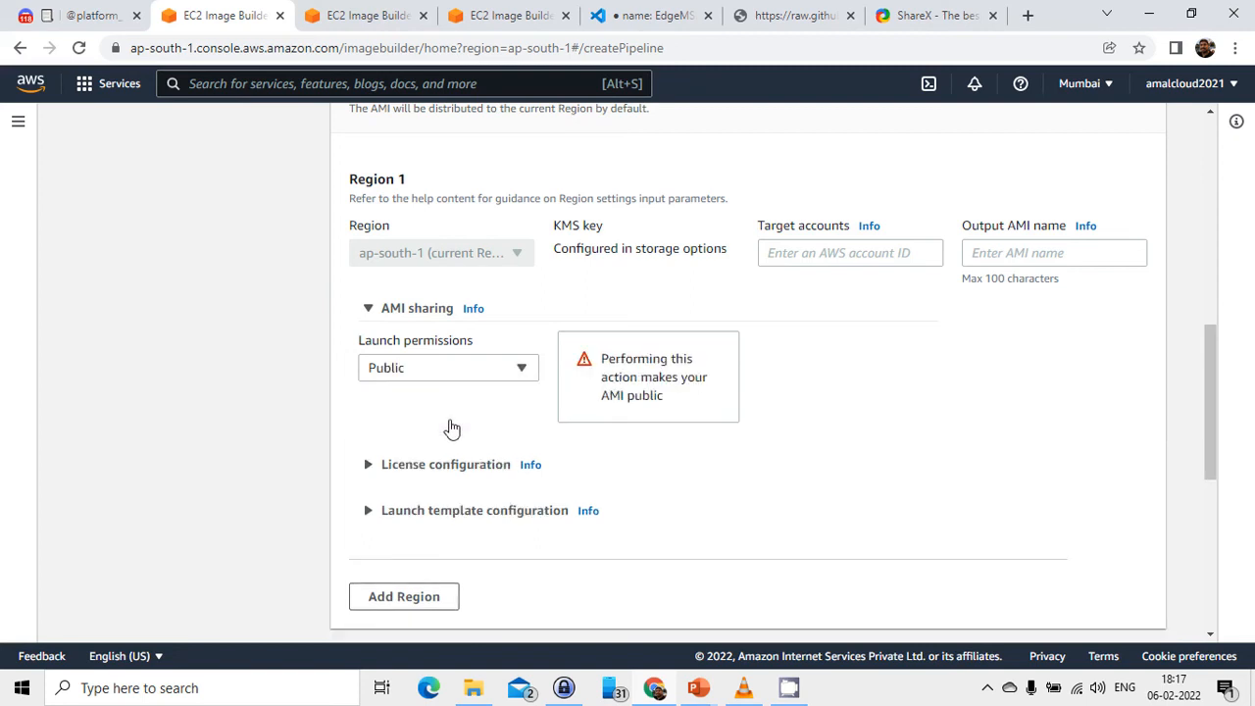
left_click(447, 366)
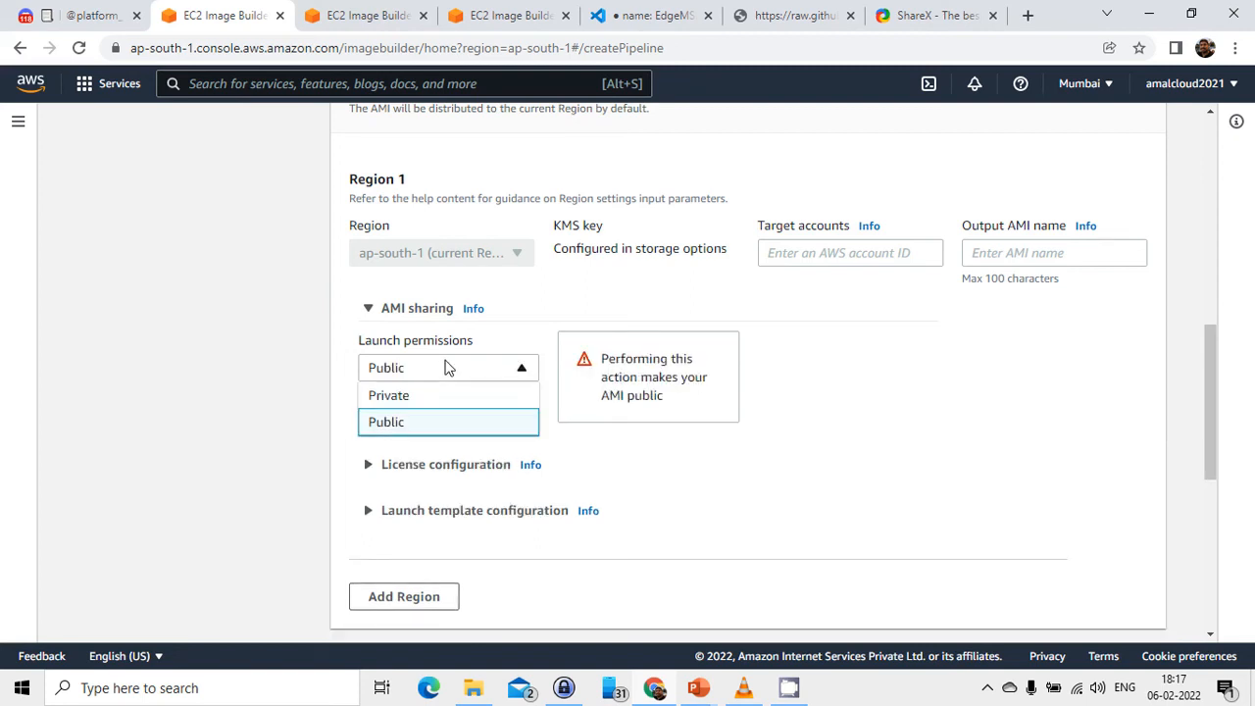
left_click(421, 397)
left_click(371, 475)
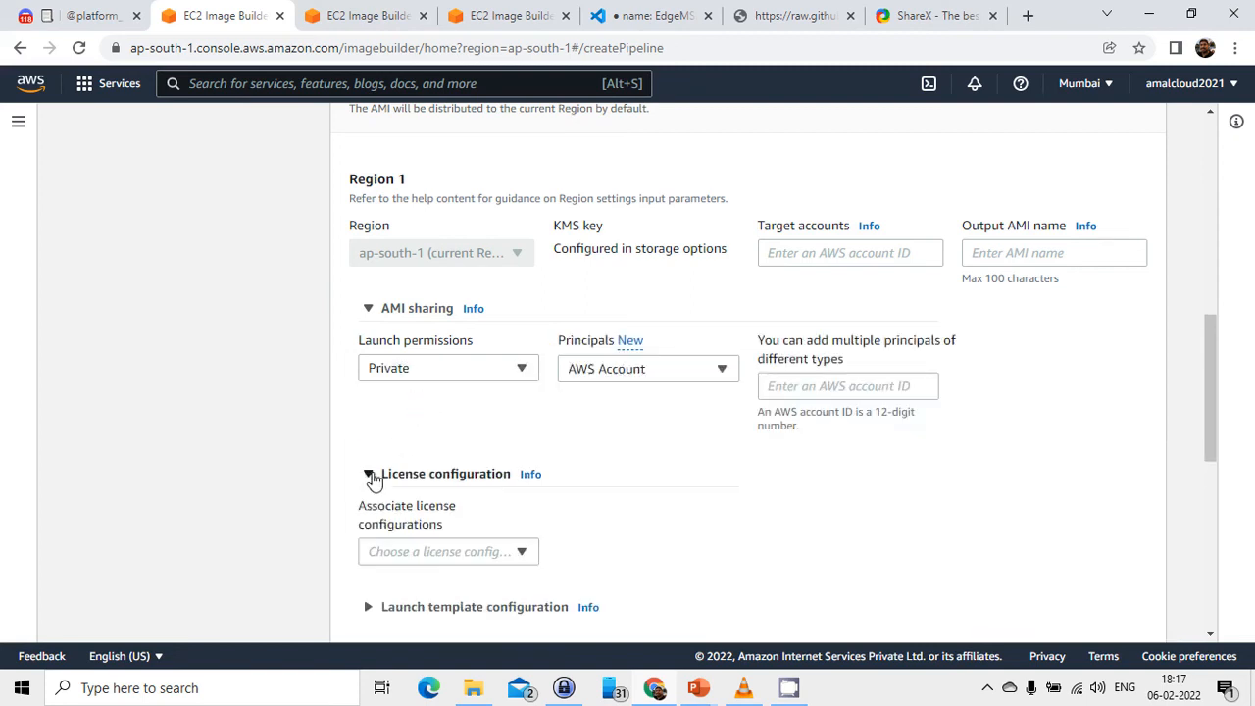
left_click(520, 550)
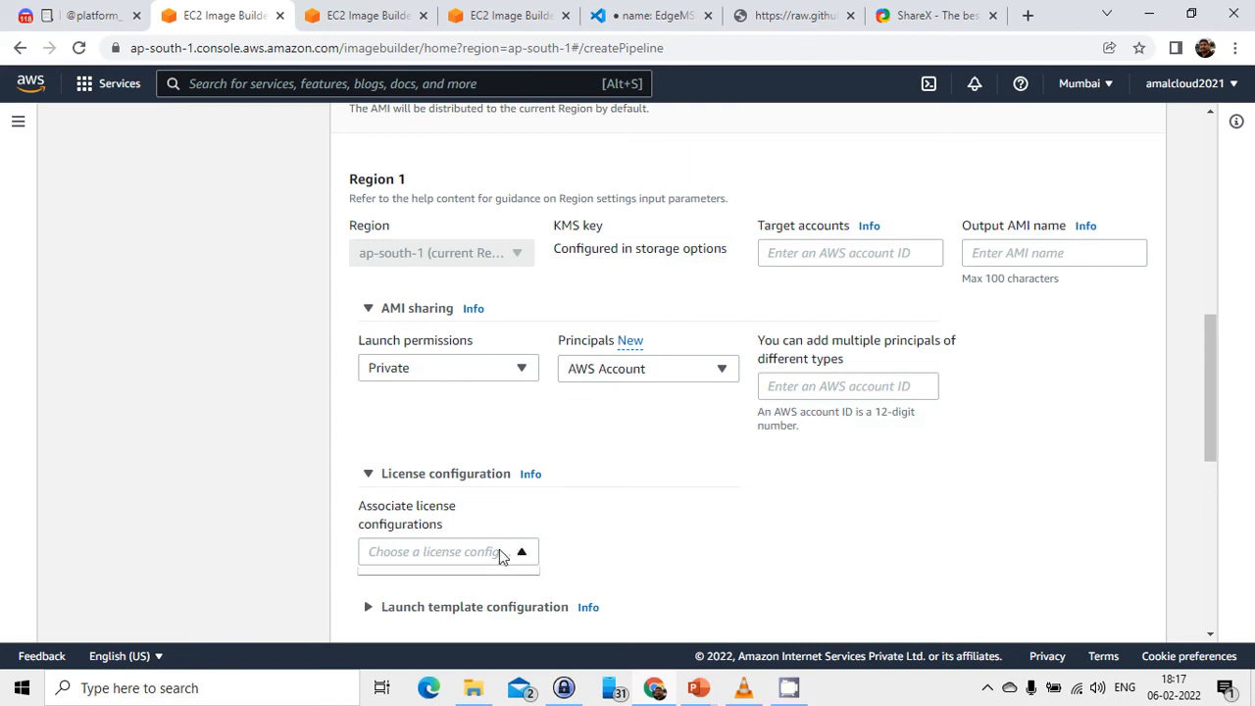
Add ap-northeast-1 as a second distribution region and continue to the pipeline review
left_click_drag(1221, 383, 1210, 443)
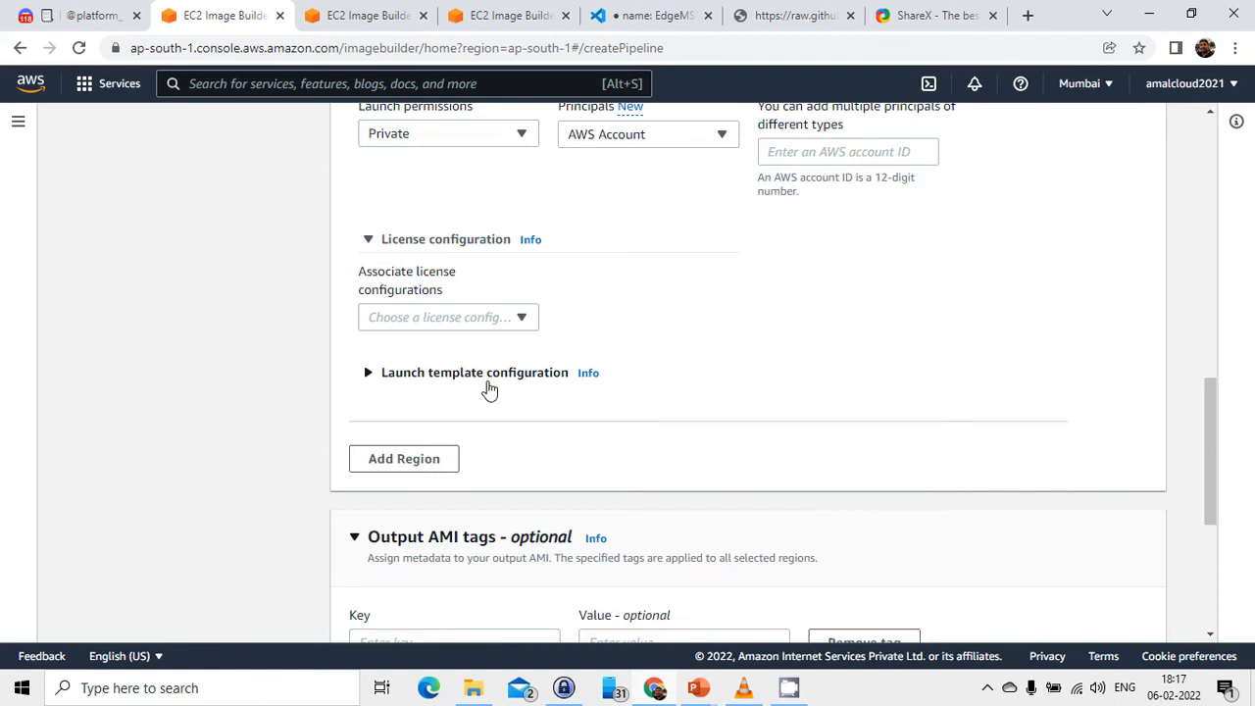
left_click(435, 461)
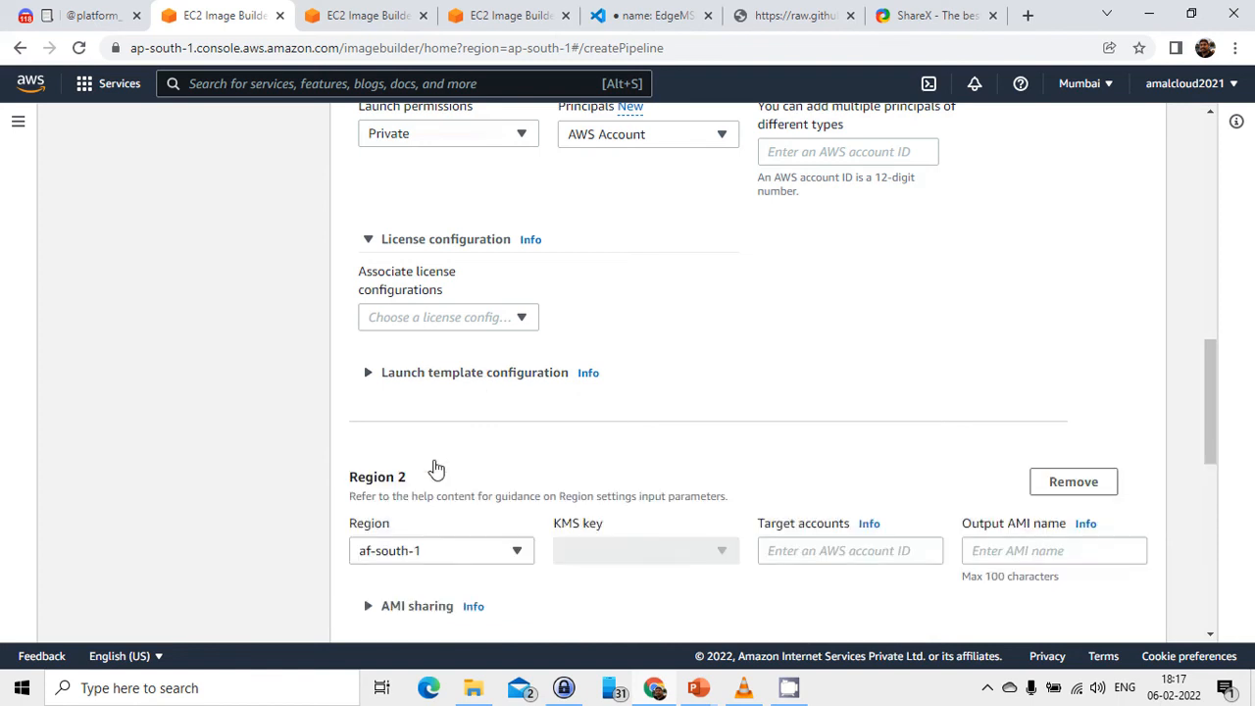
left_click(441, 557)
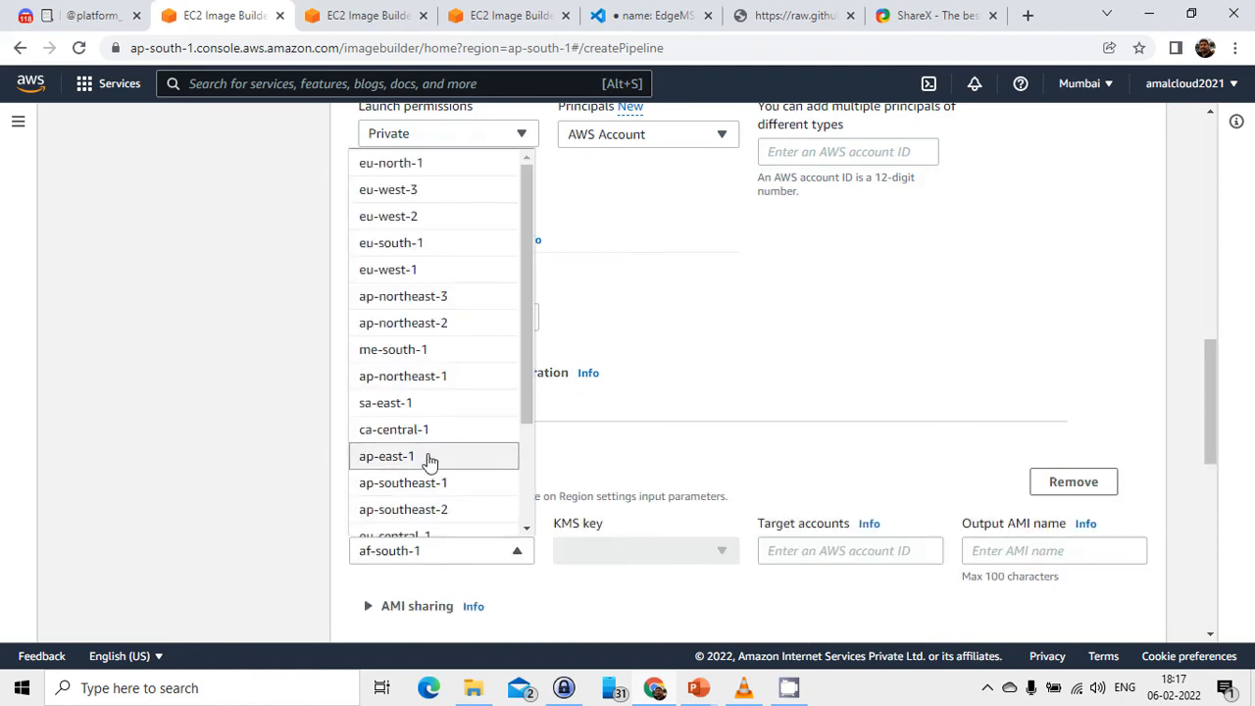
left_click(436, 378)
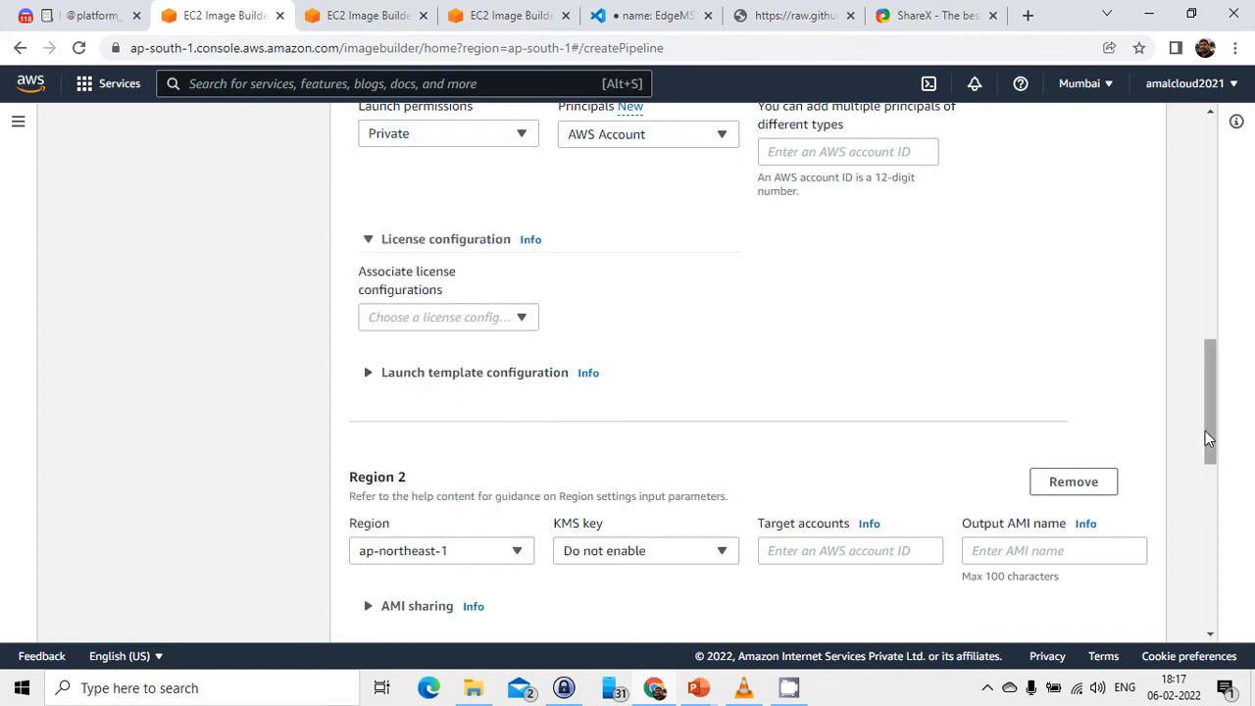
left_click_drag(1211, 454, 1208, 604)
left_click(1155, 613)
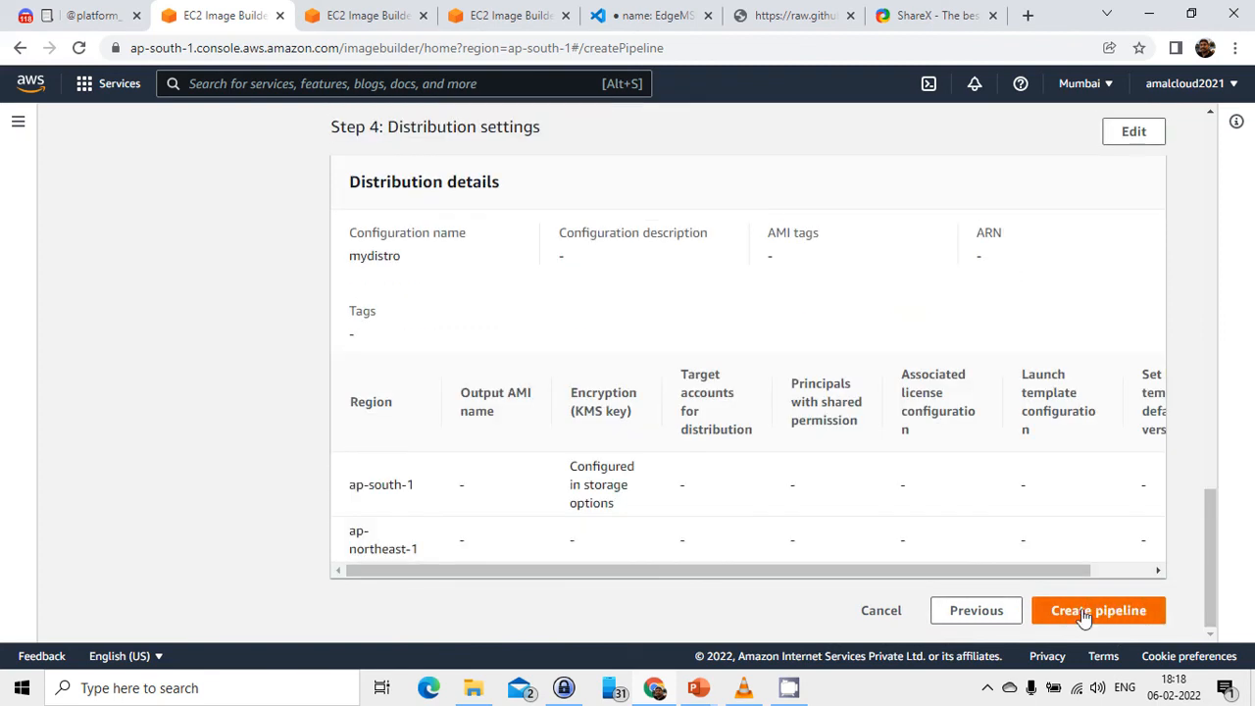
Look over the review from its beginning and leave the wizard for the image pipelines list
left_click(1207, 258)
left_click(1214, 177)
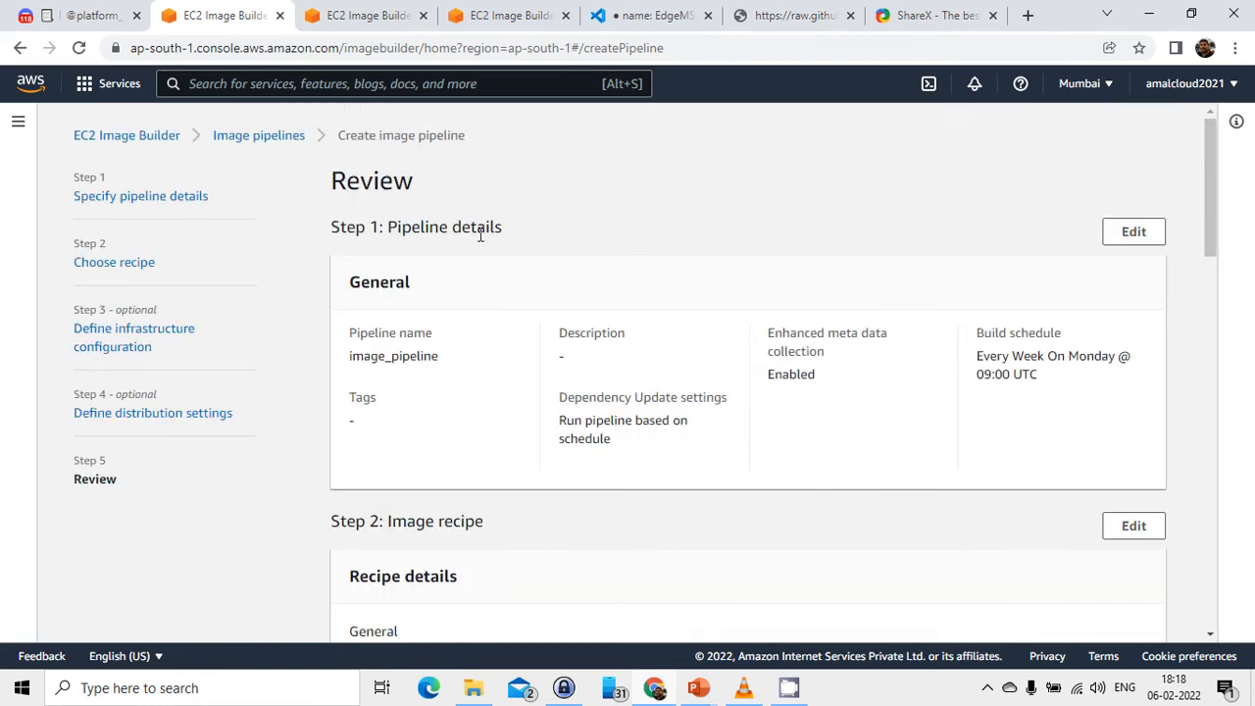
left_click(280, 141)
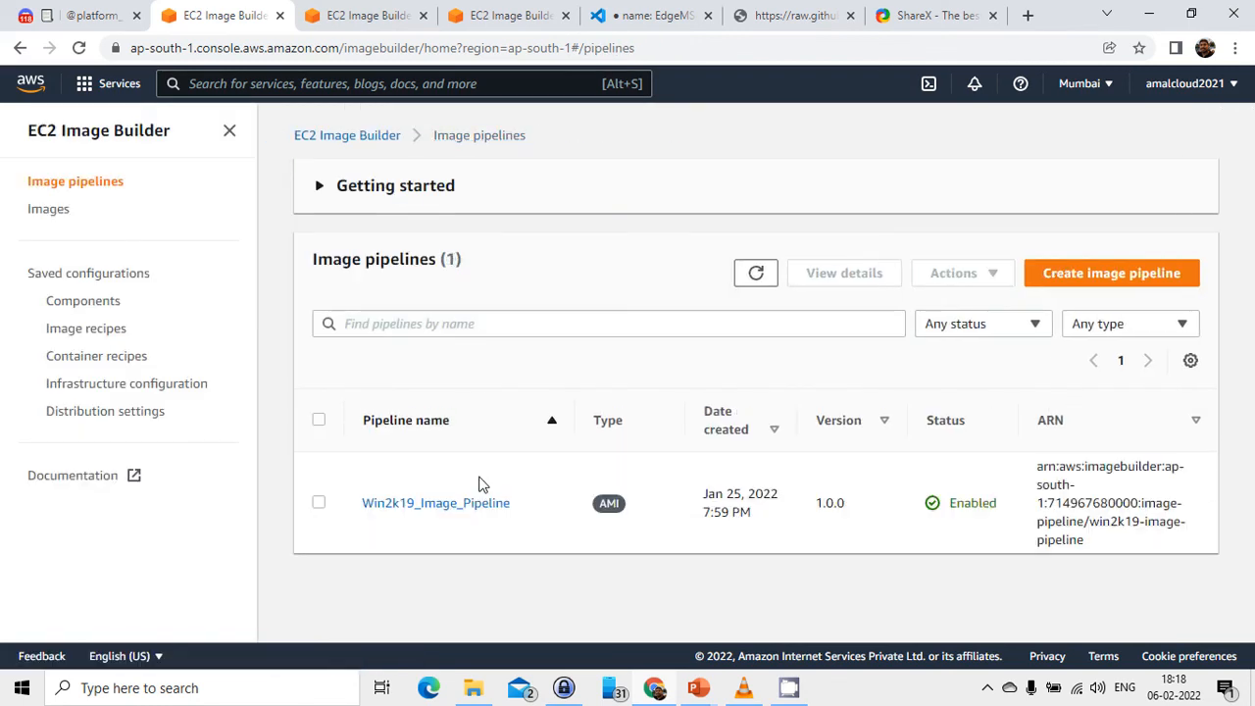
Open the existing Win2k19_Image_Pipeline and view its output image version 1.0.0/3
left_click(465, 504)
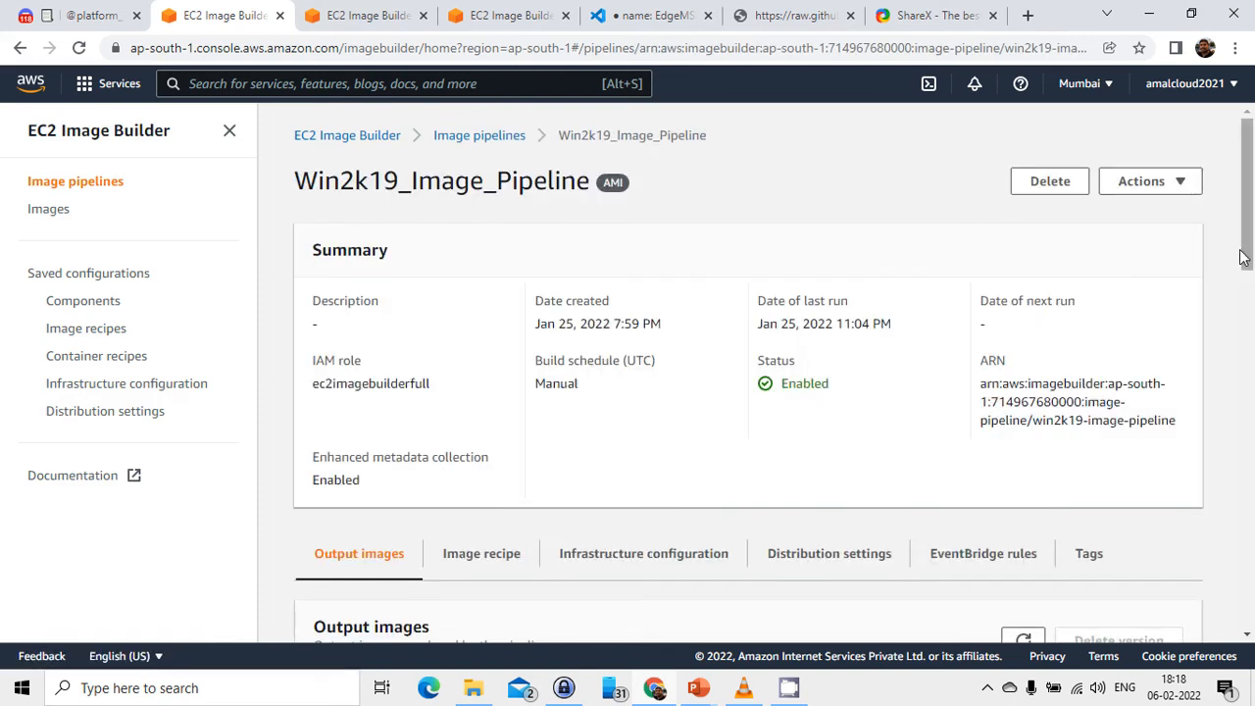
left_click_drag(1245, 253, 1246, 329)
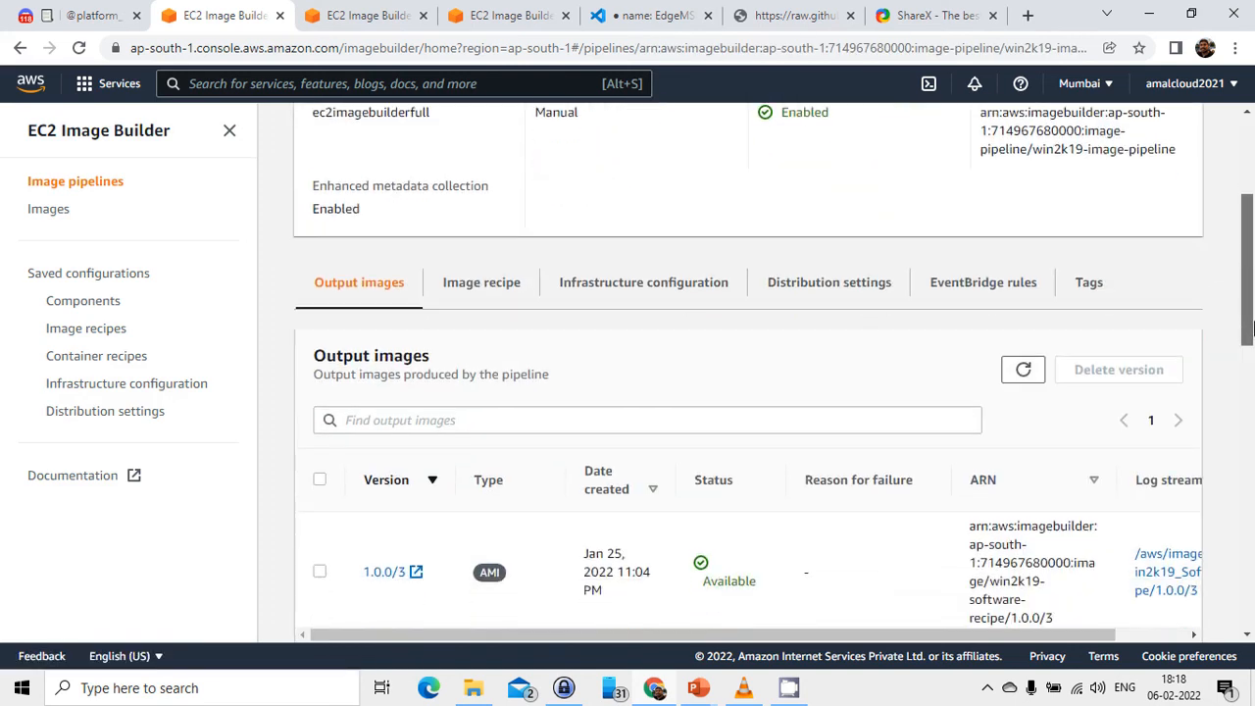
left_click(400, 578)
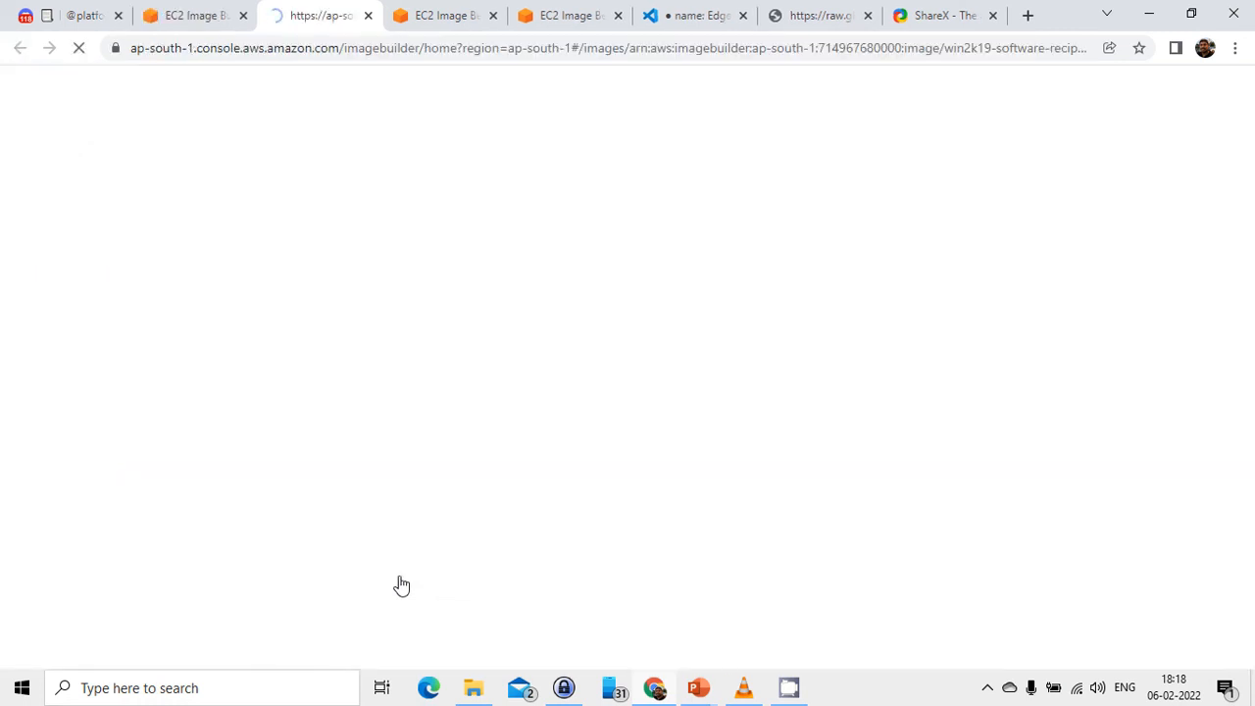